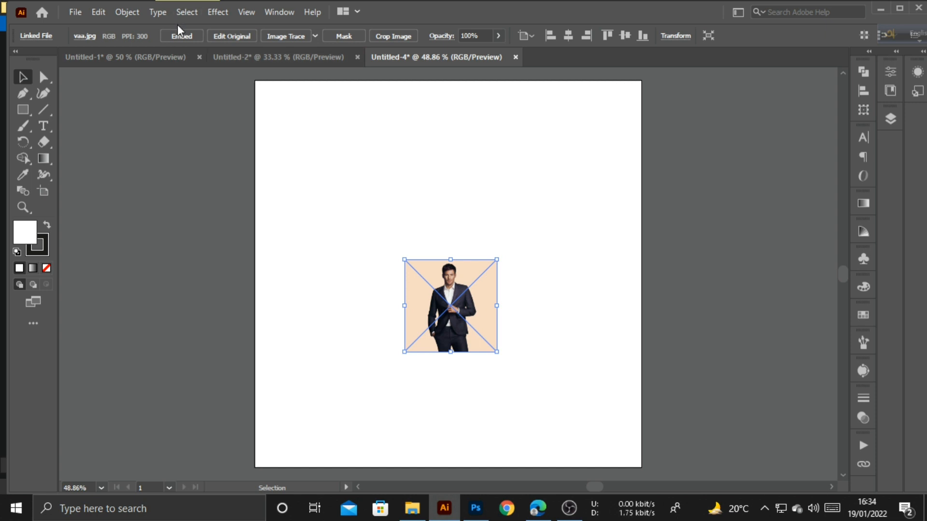
# - Embed the vaa.jpg photo, centre it on the artboard and scale it proportionally to fill it
pyautogui.click(181, 37)
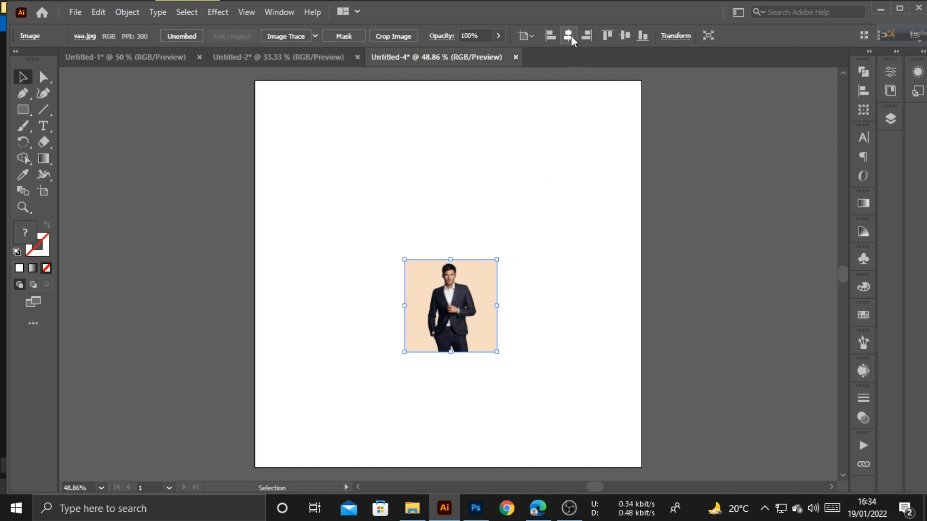
pyautogui.click(571, 36)
pyautogui.click(627, 37)
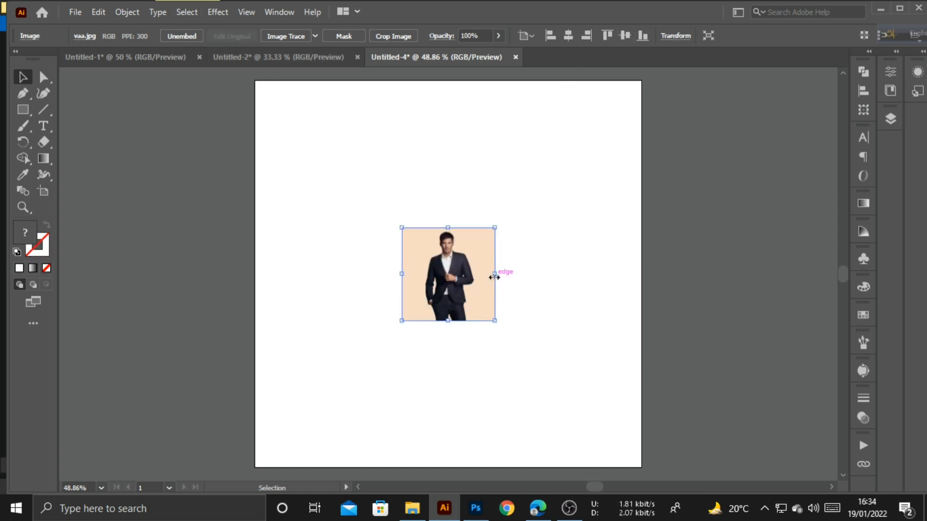
pyautogui.moveTo(493, 276); pyautogui.dragTo(642, 327)
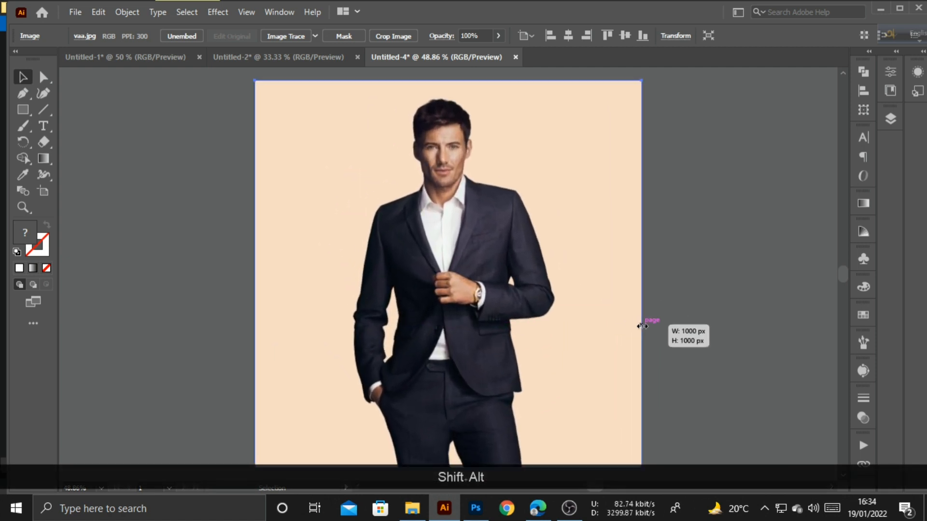
pyautogui.click(694, 219)
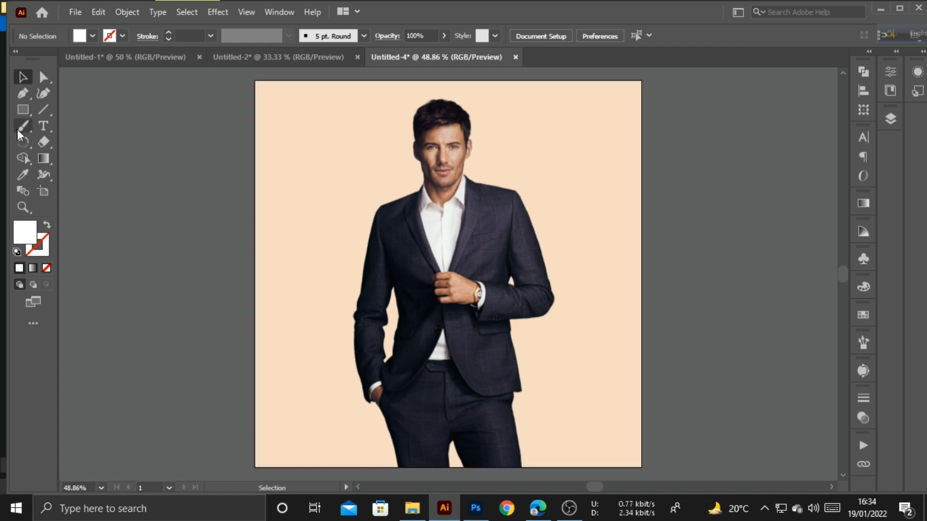
# - Draw a roughly 912 × 802 px white rectangle covering most of the man's photo
pyautogui.click(24, 111)
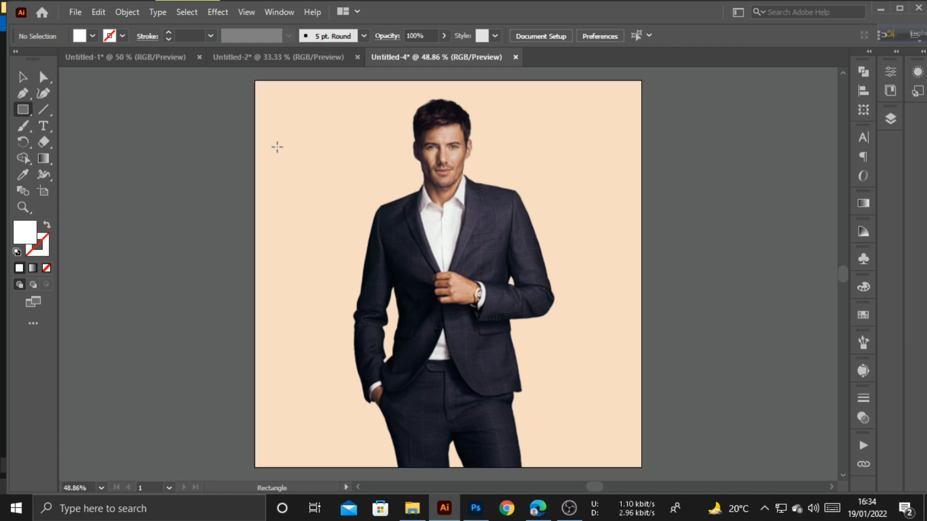
pyautogui.moveTo(273, 145)
pyautogui.mouseDown()
pyautogui.moveTo(498, 311)
pyautogui.moveTo(564, 384)
pyautogui.moveTo(627, 434)
pyautogui.moveTo(623, 455)
pyautogui.mouseUp()
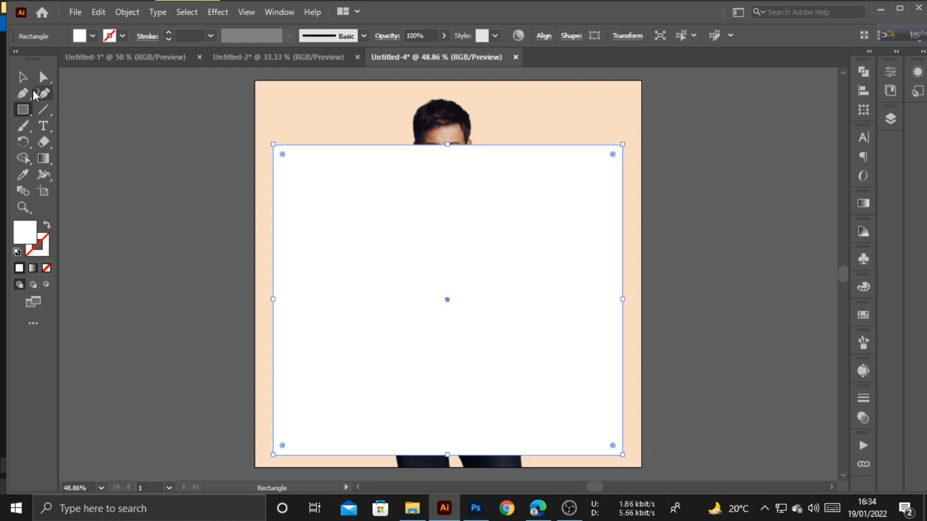
pyautogui.click(23, 78)
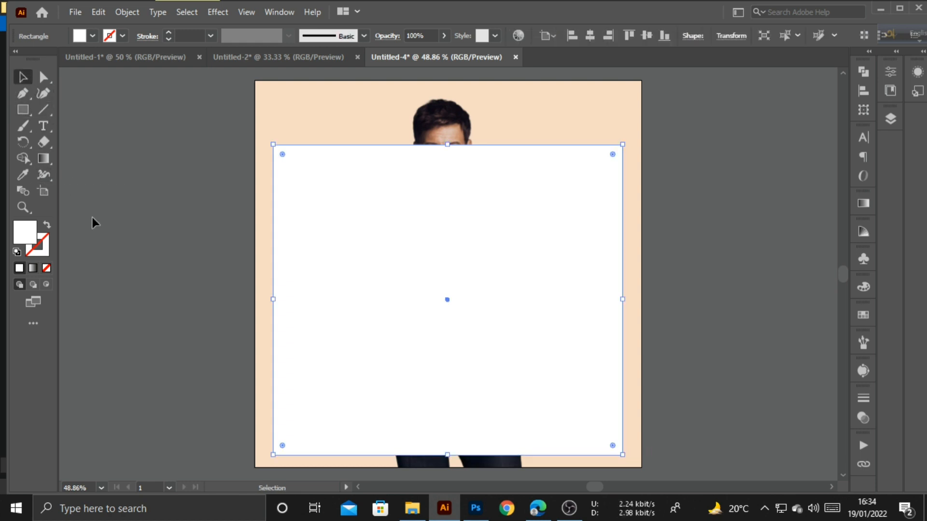
pyautogui.click(43, 126)
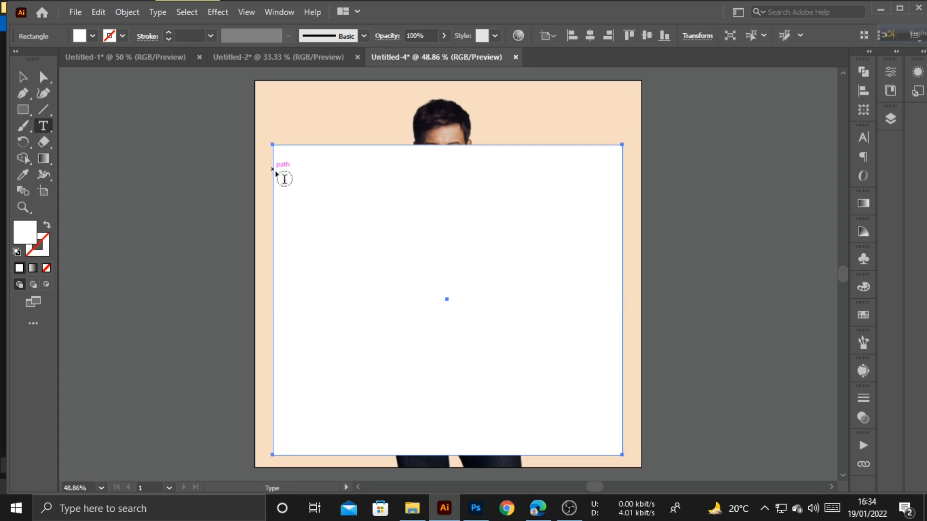
# - Fill the rectangle with Lorem ipsum area text in Myriad Pro Regular at 36 pt
pyautogui.click(280, 153)
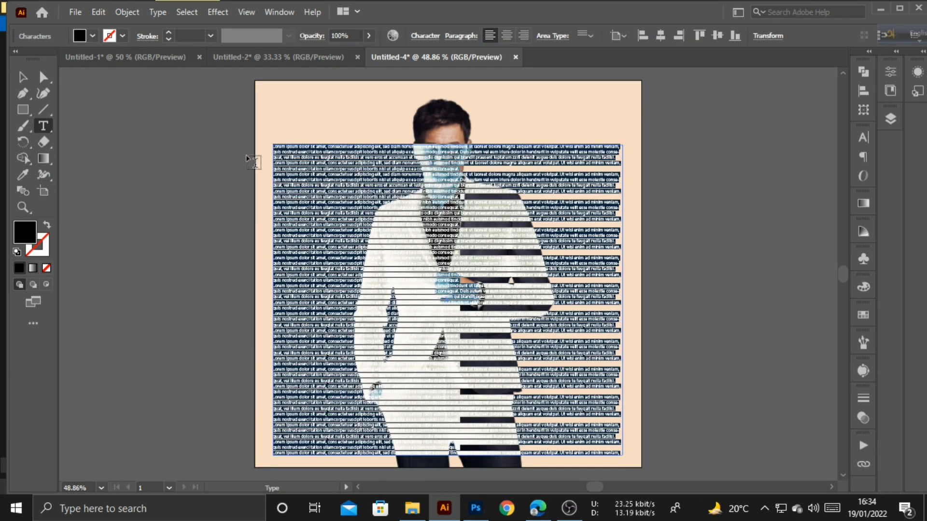
pyautogui.click(22, 77)
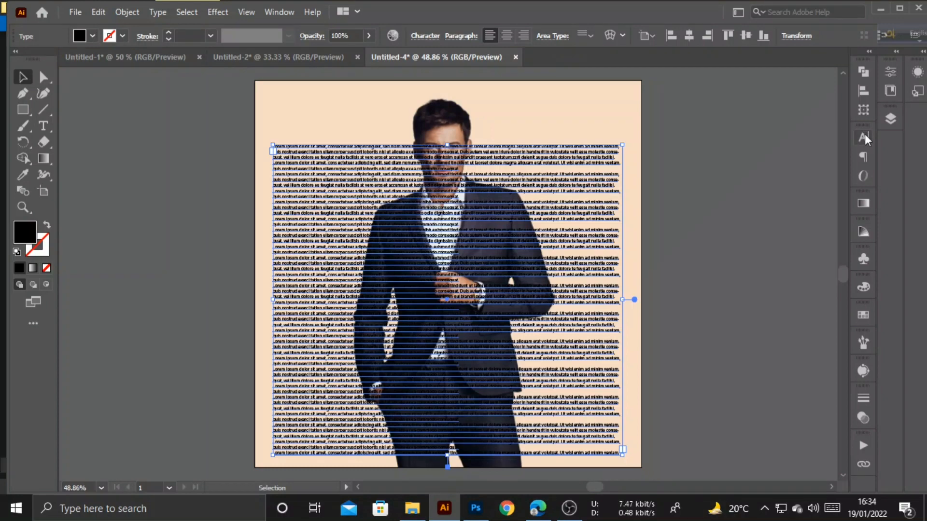
pyautogui.click(863, 138)
pyautogui.click(742, 192)
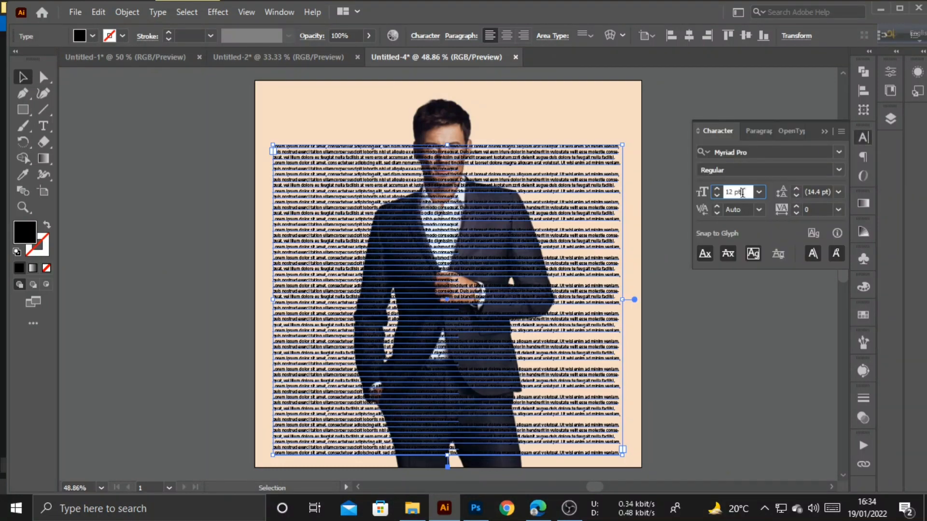
pyautogui.scroll(20, 742, 193)
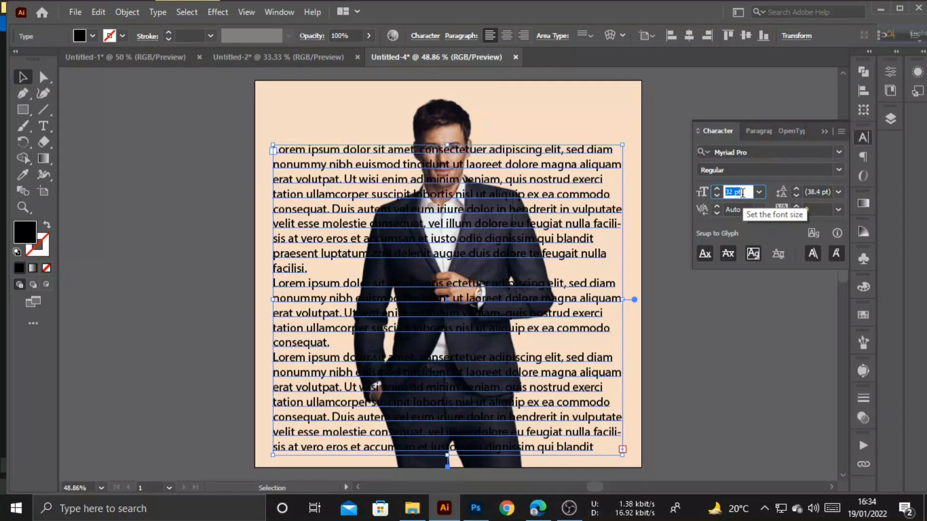
pyautogui.scroll(7, 743, 193)
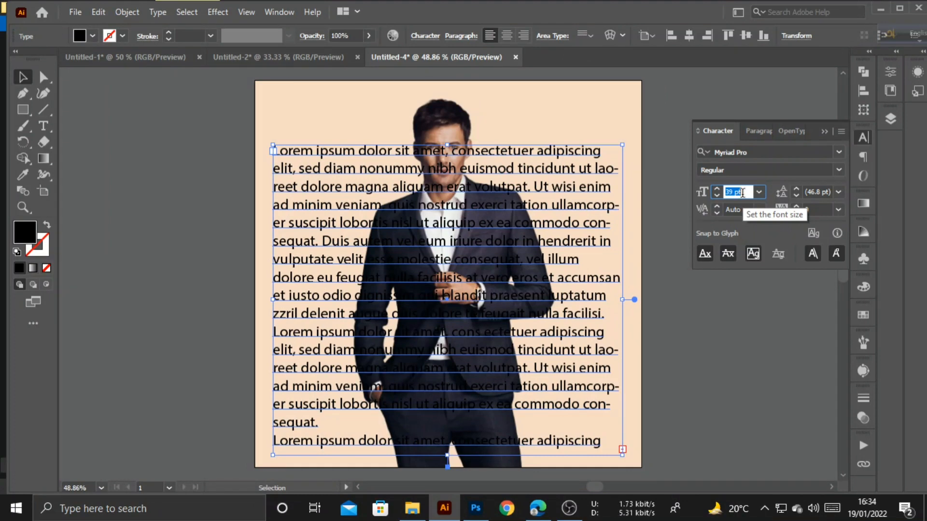
pyautogui.scroll(-2, 742, 193)
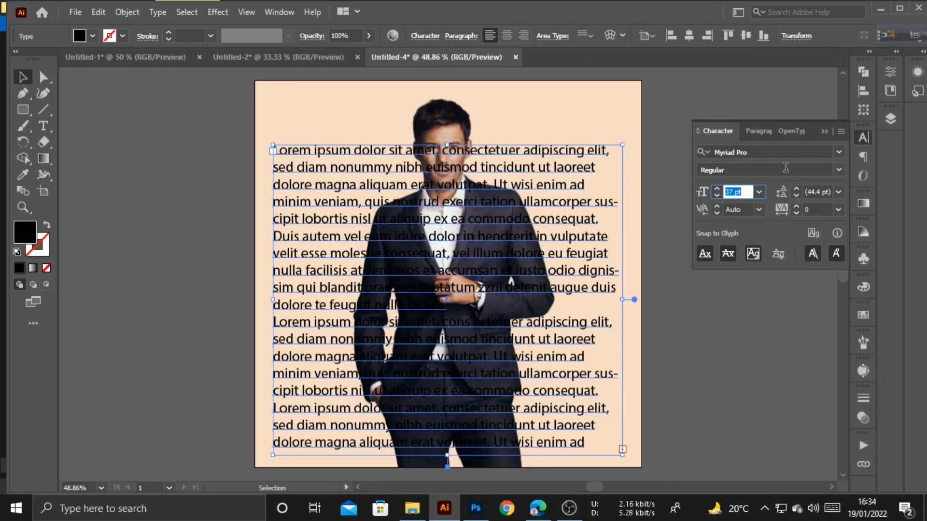
pyautogui.scroll(-1, 737, 191)
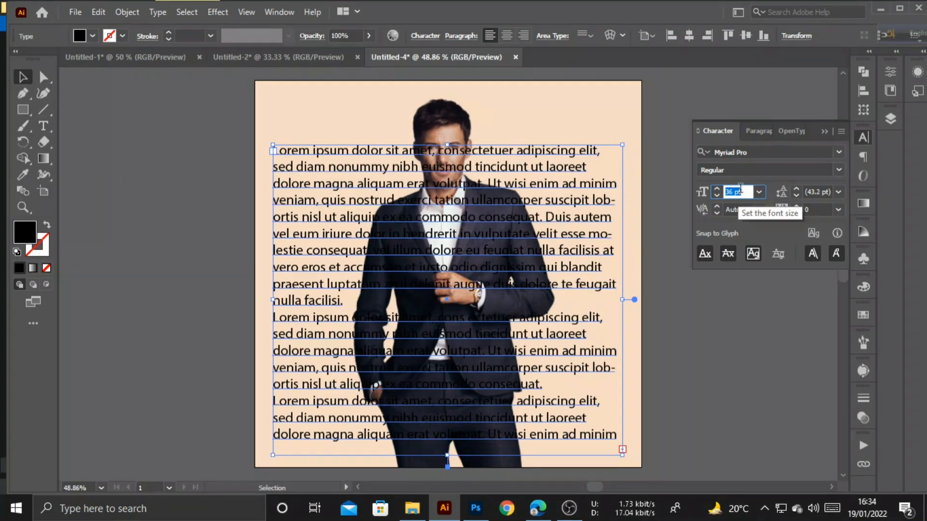
pyautogui.click(824, 131)
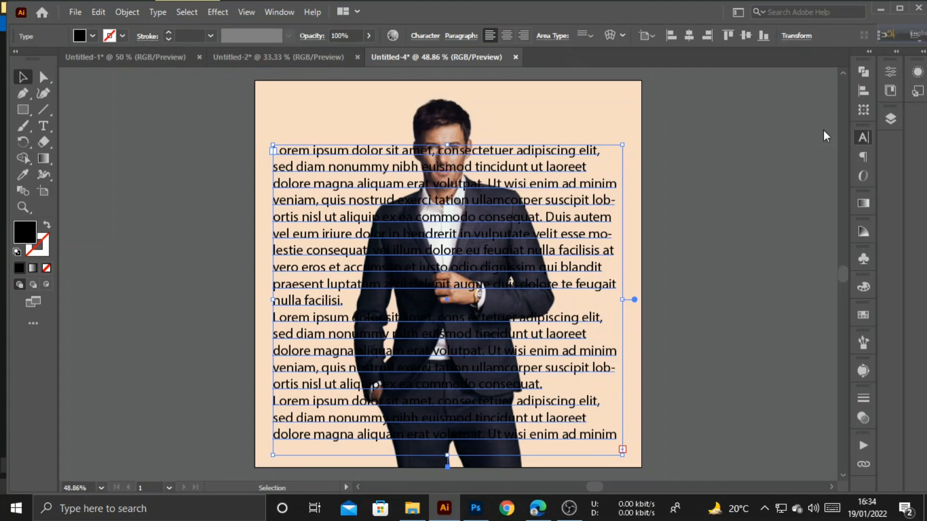
# - Hide the Lorem text layer inside Layer 1 so only the man's photo is visible
pyautogui.click(890, 119)
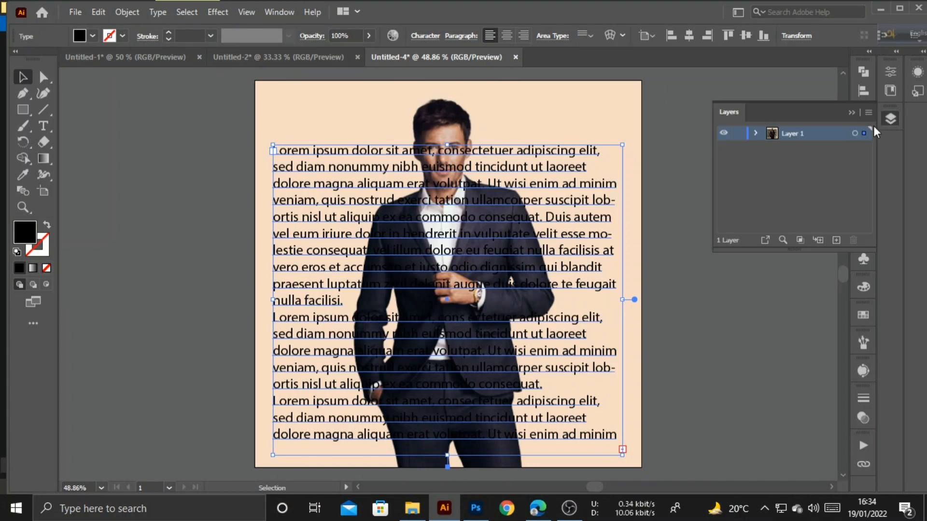
pyautogui.click(756, 132)
pyautogui.click(724, 148)
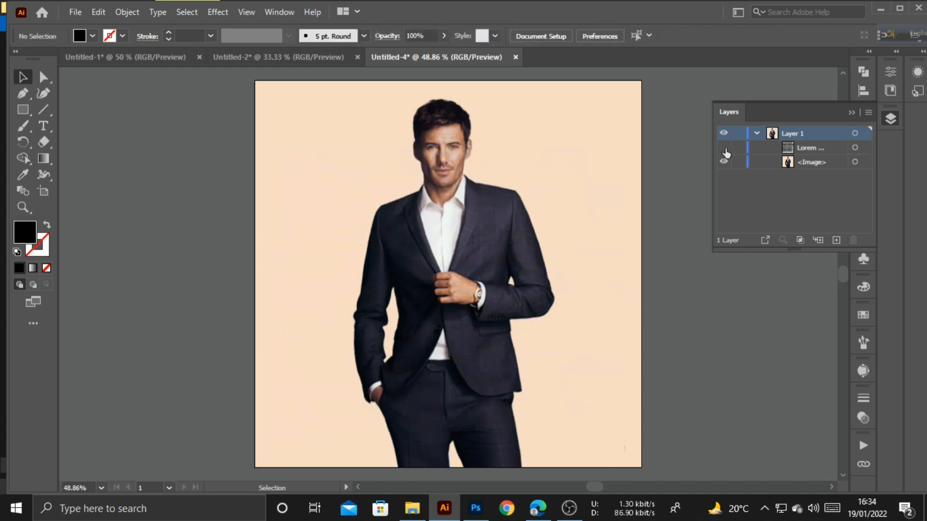
pyautogui.click(560, 140)
pyautogui.click(190, 141)
pyautogui.click(23, 93)
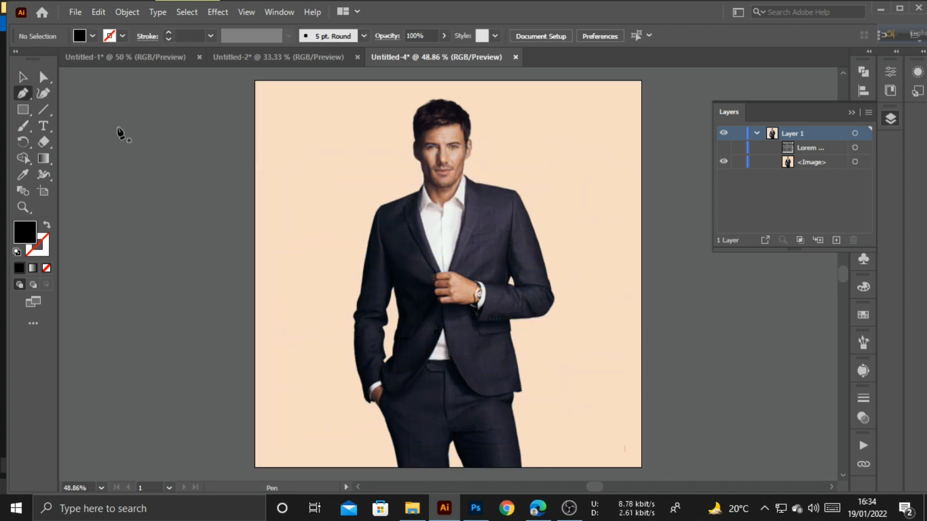
# - Zoom in on the man's head and start an unfilled black pen outline over his hair
pyautogui.press('ctrl+KP_Add')
pyautogui.press('ctrl+KP_Add')
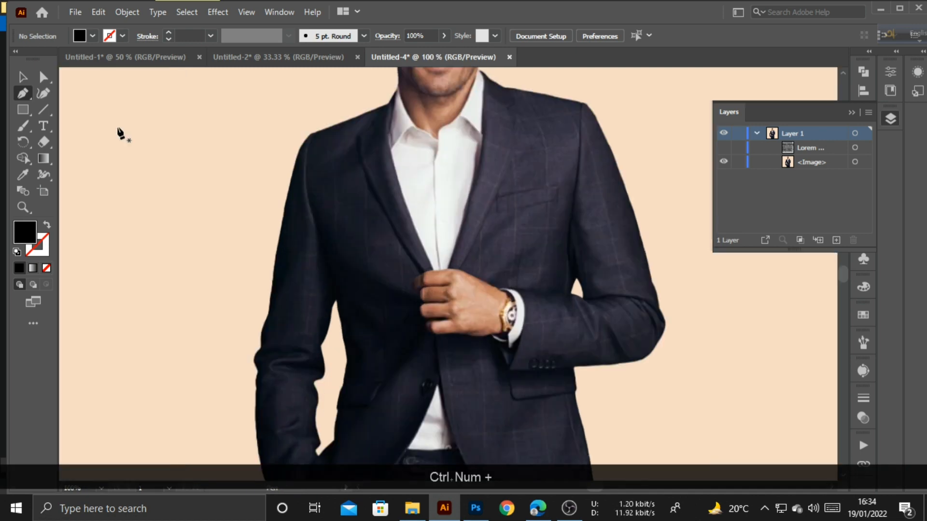
pyautogui.press('space')
pyautogui.moveTo(476, 188); pyautogui.dragTo(441, 349)
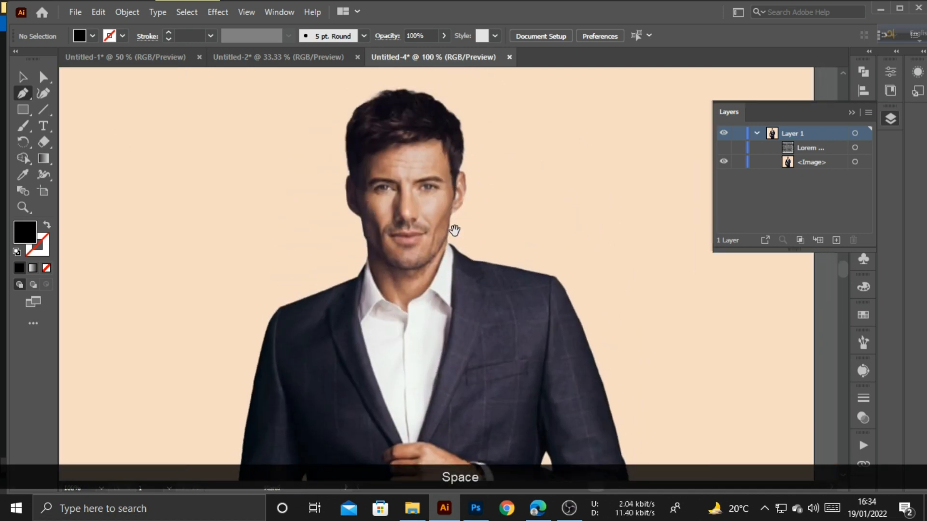
pyautogui.moveTo(454, 230); pyautogui.dragTo(455, 255)
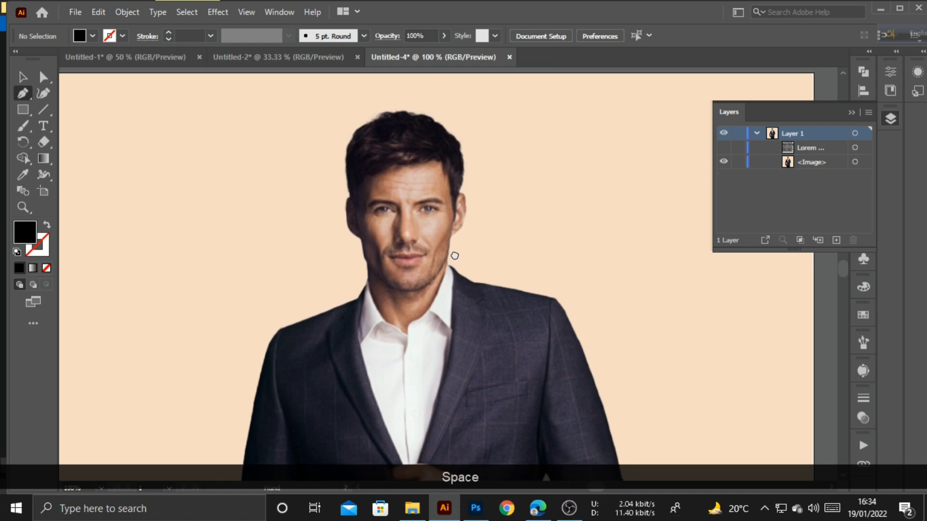
pyautogui.click(336, 188)
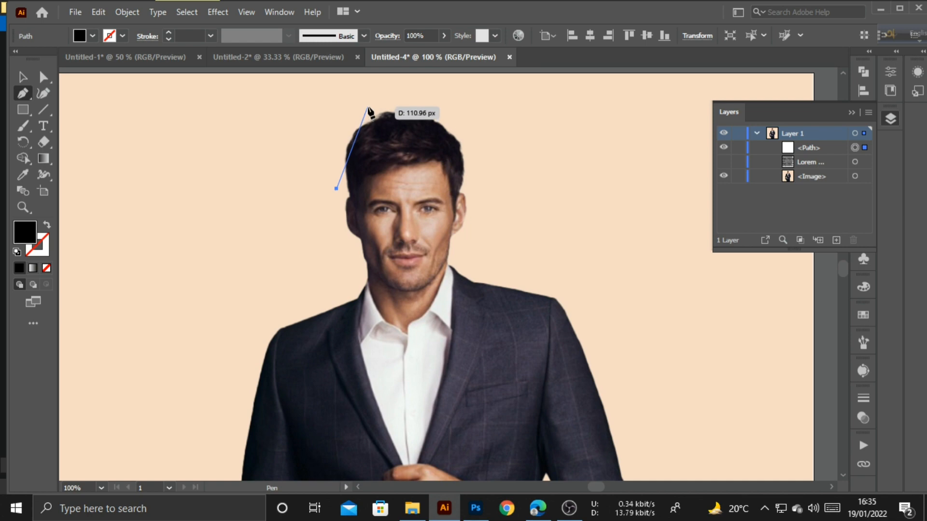
pyautogui.moveTo(368, 107); pyautogui.dragTo(415, 86)
pyautogui.press('alt')
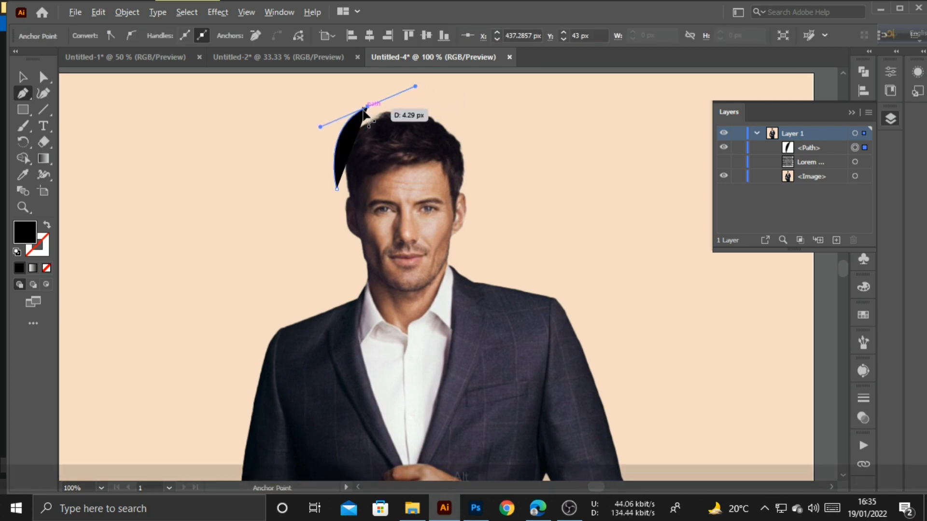
pyautogui.moveTo(368, 106); pyautogui.dragTo(57, 222)
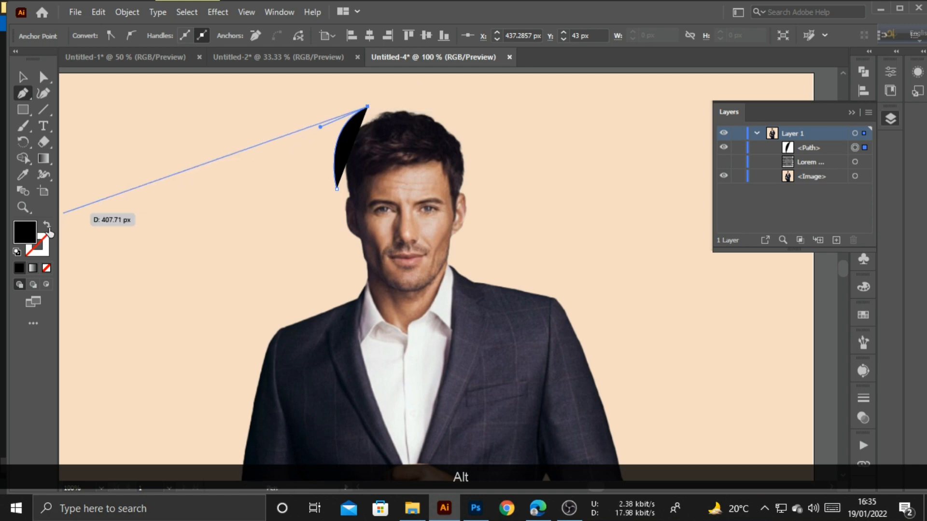
pyautogui.click(48, 226)
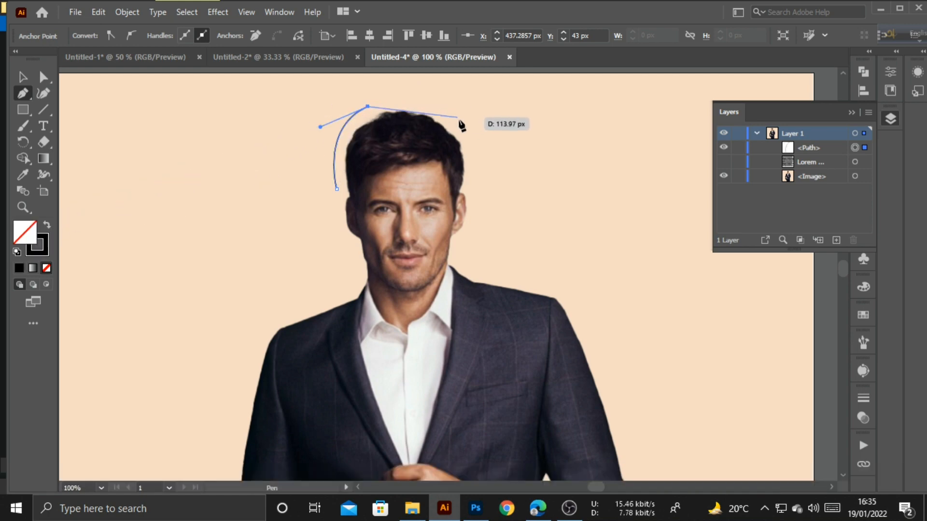
# - Continue the outline down the right of the head, below the ear and along the shoulder
pyautogui.moveTo(470, 184); pyautogui.dragTo(462, 300)
pyautogui.keyDown('alt'); pyautogui.click(470, 184); pyautogui.keyUp('alt')
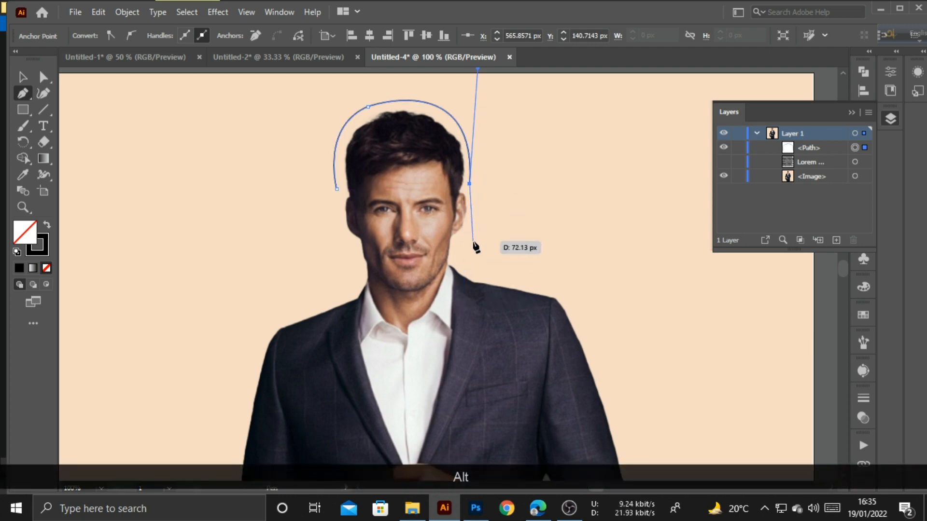
pyautogui.moveTo(462, 244); pyautogui.dragTo(436, 272)
pyautogui.keyDown('alt'); pyautogui.click(462, 244); pyautogui.keyUp('alt')
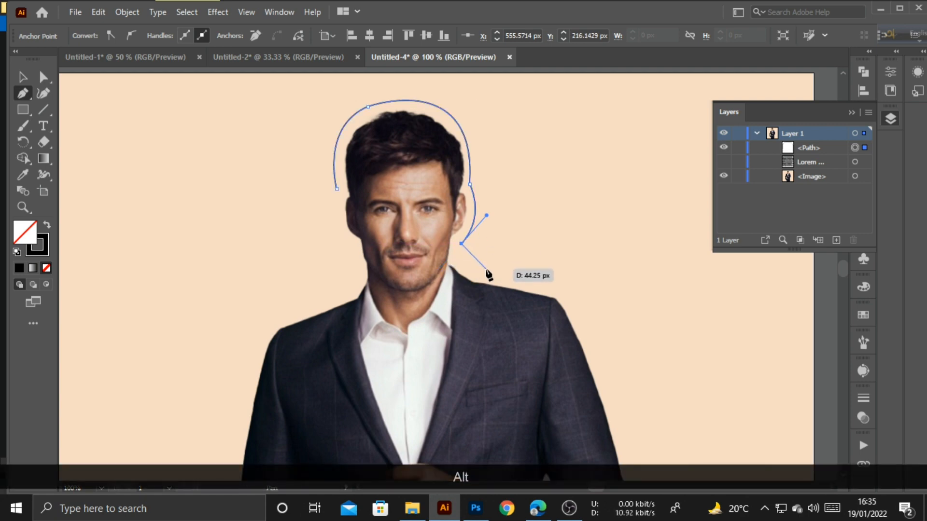
pyautogui.click(555, 284)
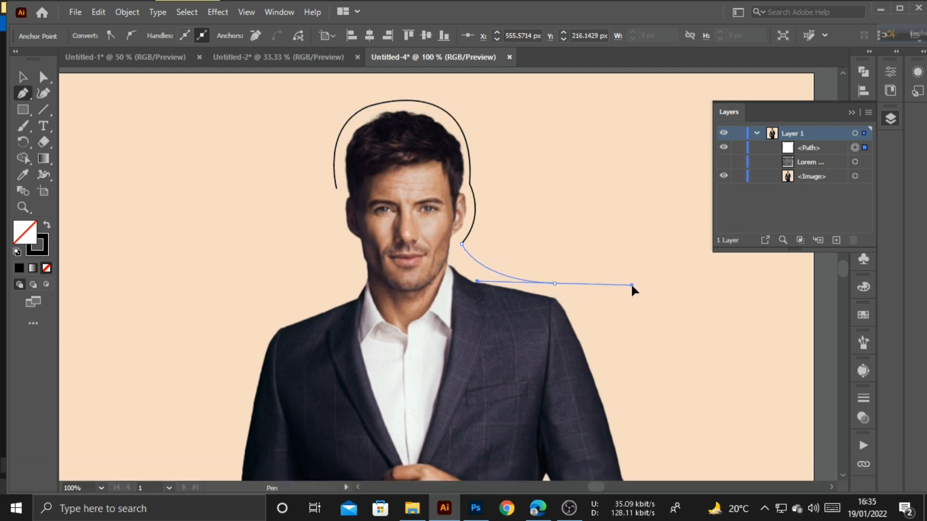
pyautogui.moveTo(631, 286); pyautogui.dragTo(665, 286)
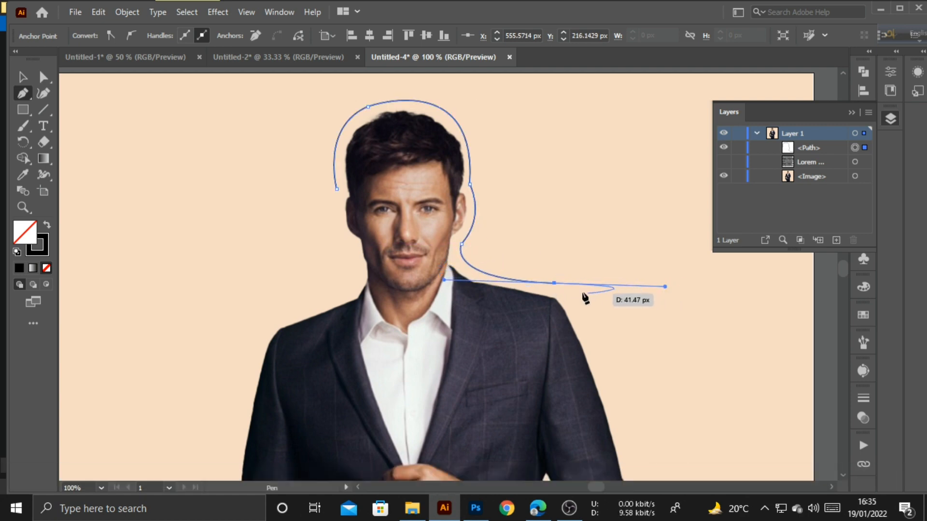
# - Trace the outline down the right arm to where the sleeve meets the jacket
pyautogui.keyDown('alt'); pyautogui.click(555, 284); pyautogui.keyUp('alt')
pyautogui.scroll(-5, 608, 309)
pyautogui.moveTo(649, 380); pyautogui.dragTo(621, 448)
pyautogui.hotkey('ctrl', 'z')
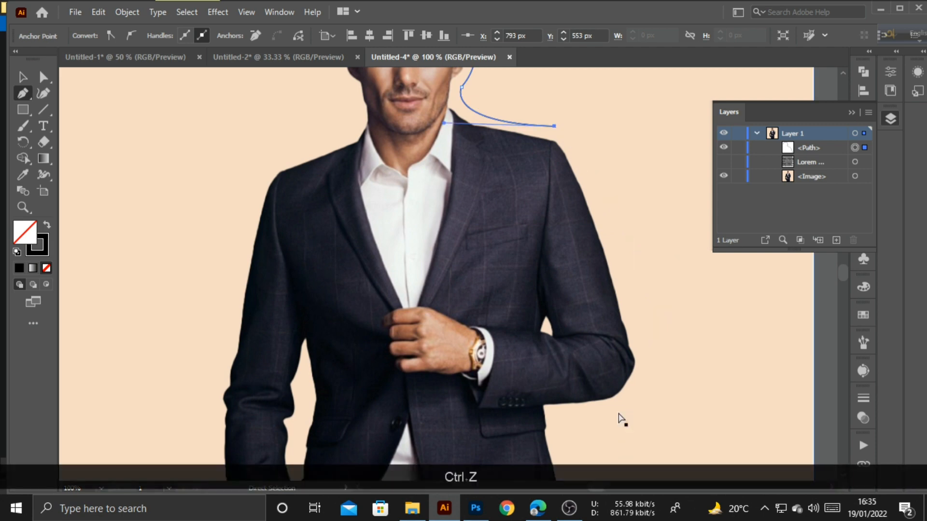
pyautogui.scroll(2, 621, 420)
pyautogui.moveTo(591, 233); pyautogui.dragTo(612, 295)
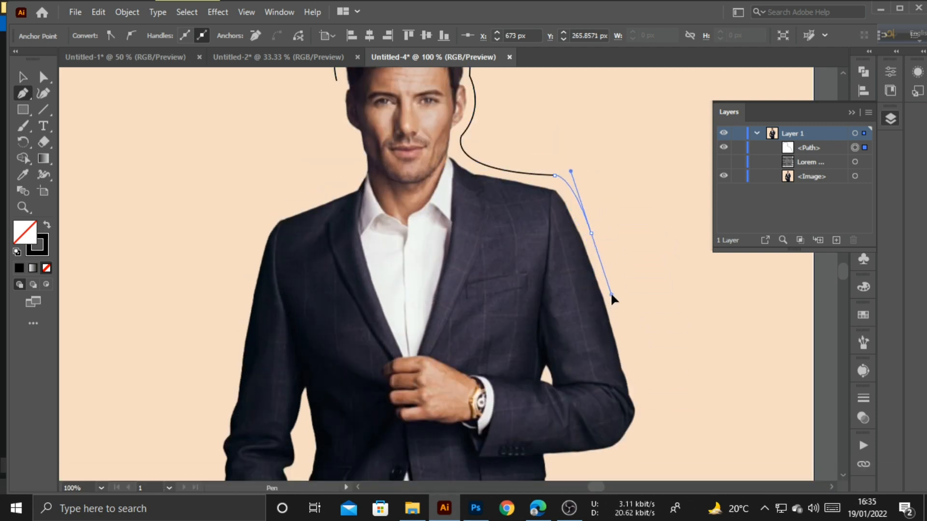
pyautogui.click(591, 234)
pyautogui.click(647, 404)
pyautogui.scroll(-5, 647, 405)
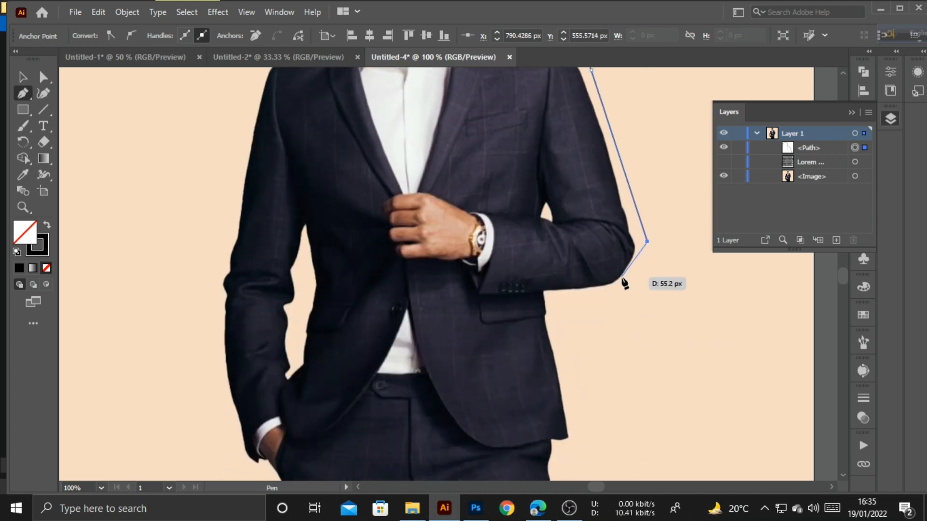
pyautogui.click(623, 293)
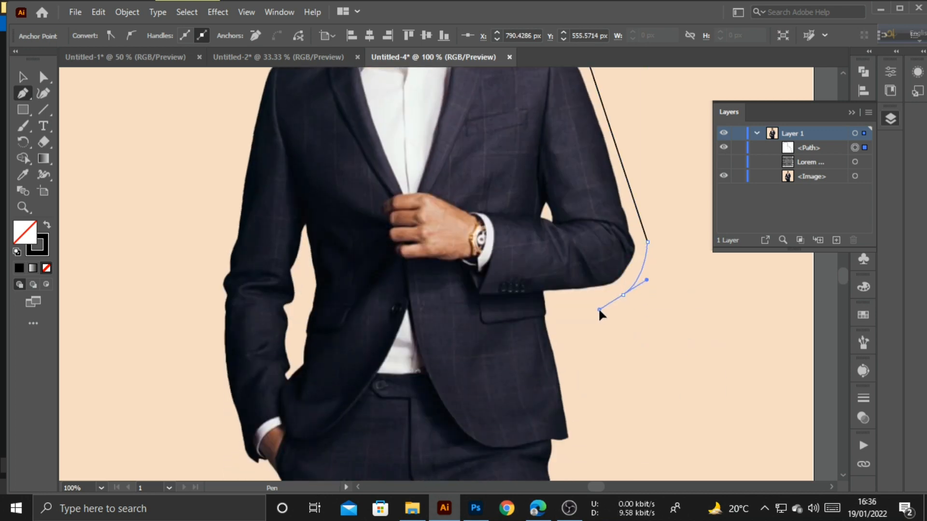
pyautogui.hotkey('ctrl', 'z')
pyautogui.moveTo(620, 295); pyautogui.dragTo(595, 309)
pyautogui.click(619, 294)
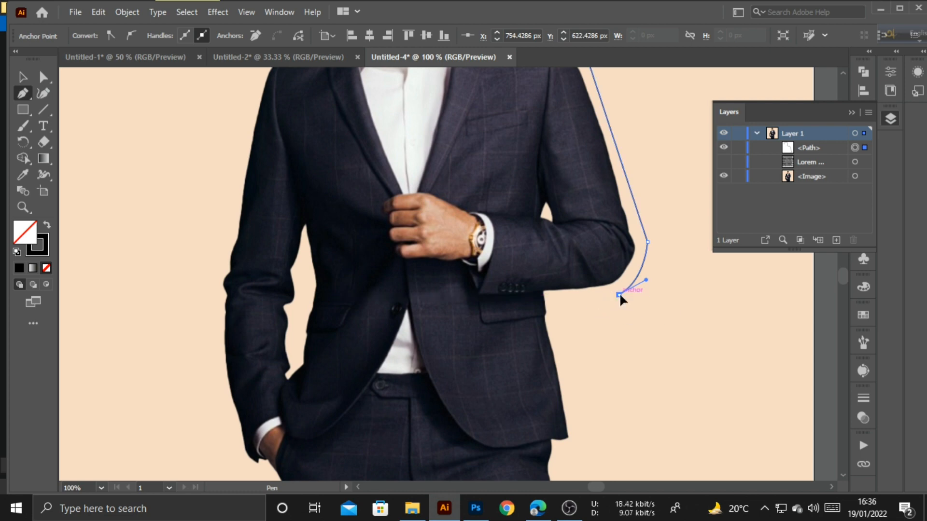
pyautogui.click(557, 300)
# - Continue the outline past the jacket hem and hip, down the trousers and under the legs
pyautogui.scroll(-4, 555, 304)
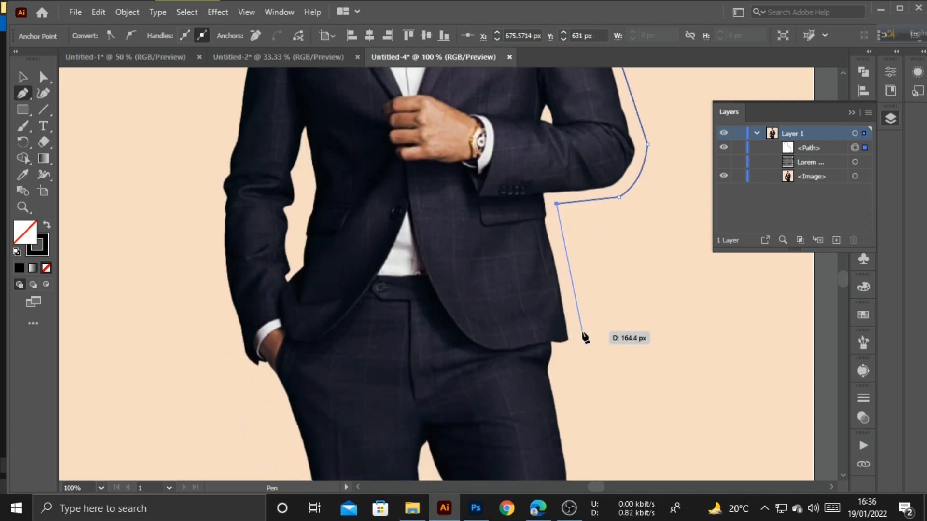
pyautogui.moveTo(584, 331); pyautogui.dragTo(592, 347)
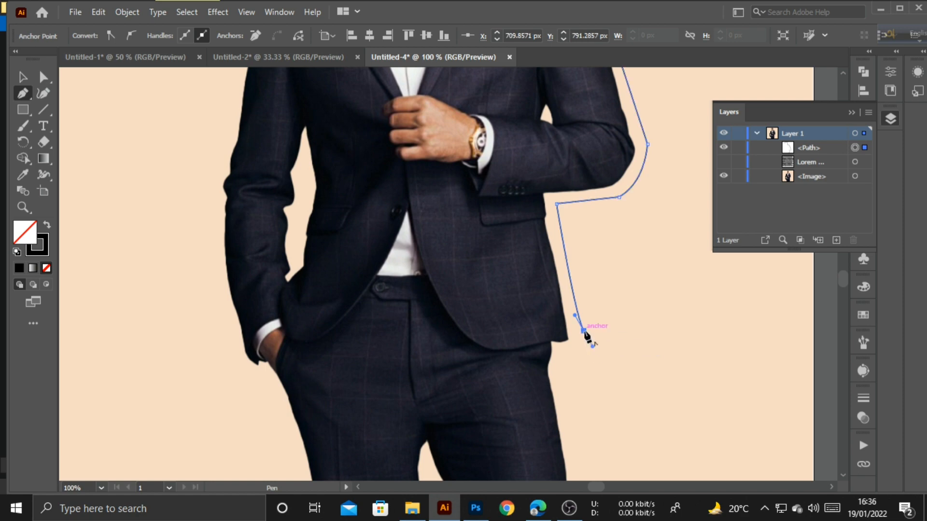
pyautogui.click(584, 331)
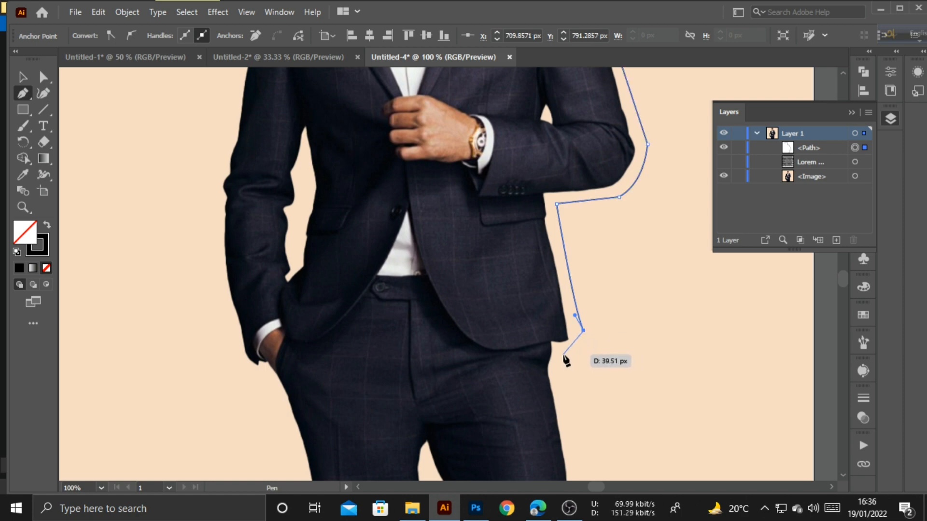
pyautogui.moveTo(563, 356); pyautogui.dragTo(533, 363)
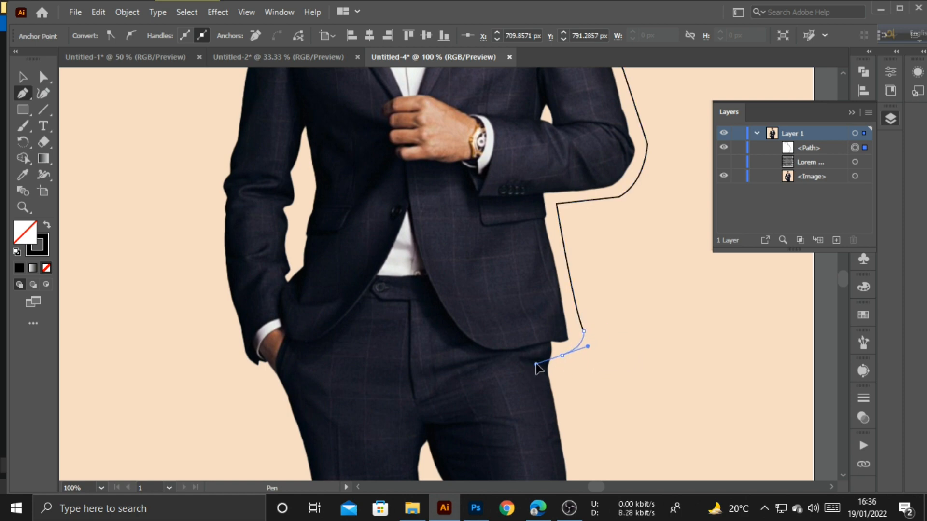
pyautogui.scroll(-3, 570, 358)
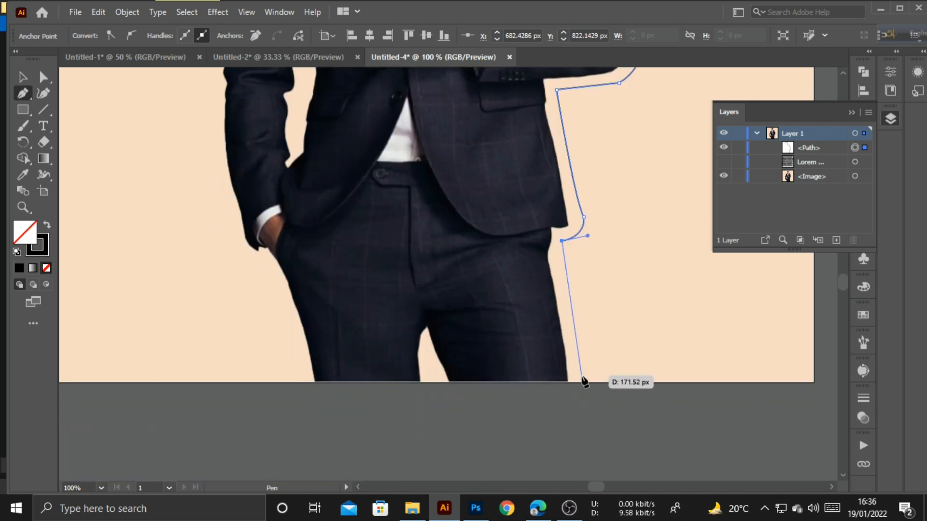
pyautogui.moveTo(584, 389); pyautogui.dragTo(593, 429)
pyautogui.moveTo(601, 461); pyautogui.dragTo(604, 475)
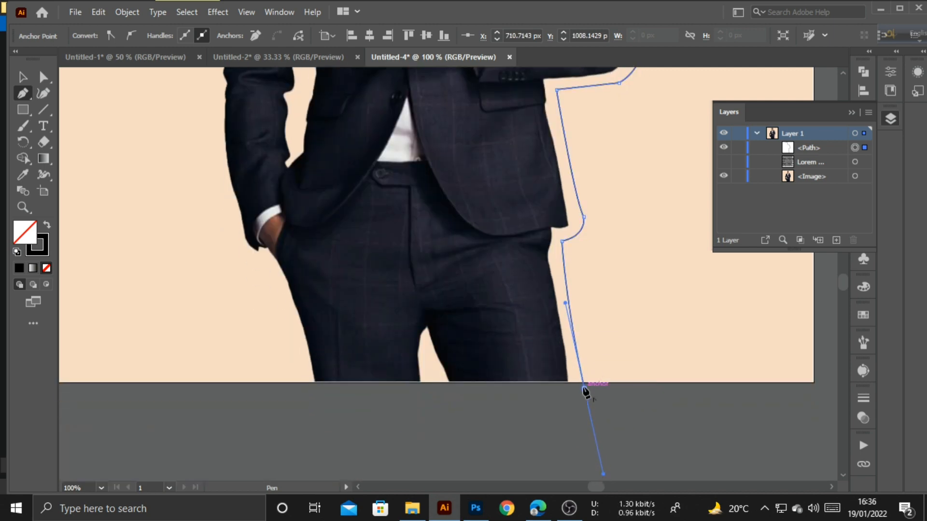
pyautogui.click(585, 388)
pyautogui.click(579, 414)
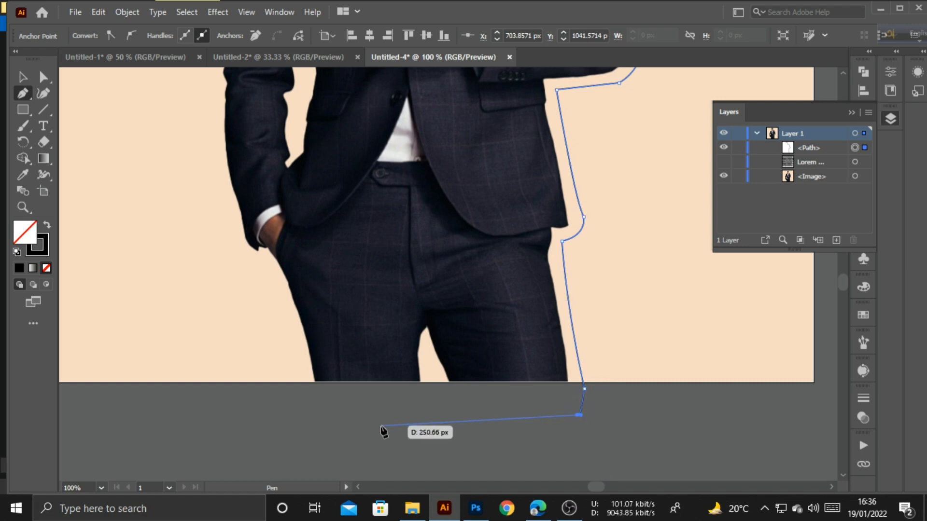
pyautogui.click(312, 410)
pyautogui.scroll(3, 309, 408)
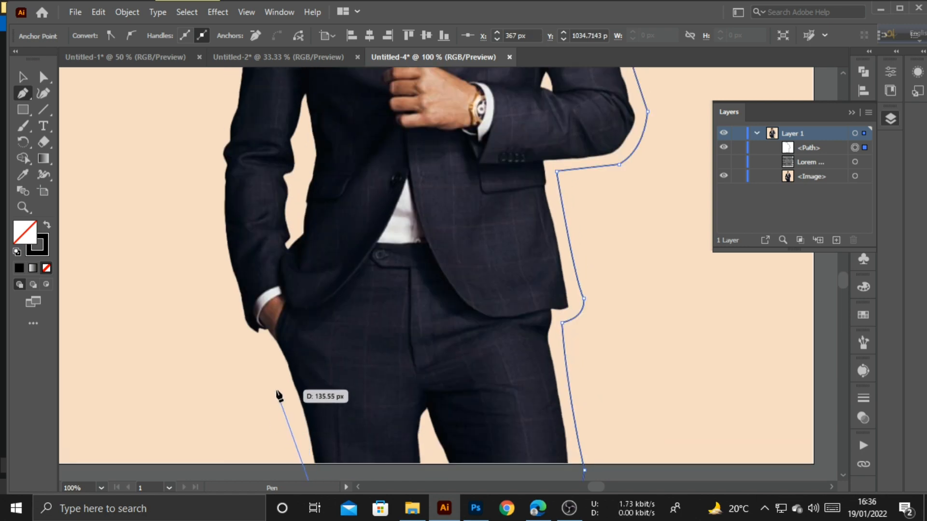
pyautogui.scroll(-2, 280, 386)
# - Trace the outline up around the left hand, left arm and left sleeve
pyautogui.click(261, 276)
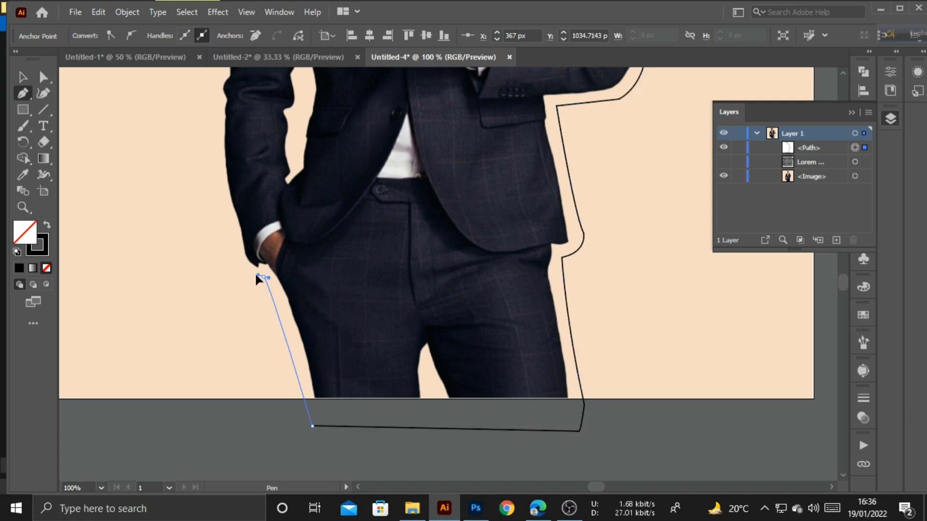
pyautogui.moveTo(247, 270); pyautogui.dragTo(239, 256)
pyautogui.click(263, 277)
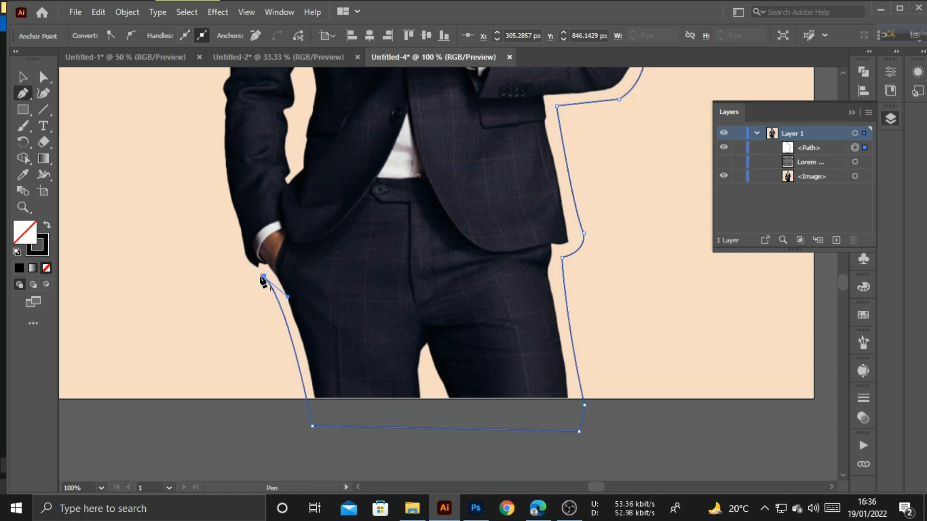
pyautogui.scroll(3, 261, 279)
pyautogui.moveTo(231, 314); pyautogui.dragTo(223, 282)
pyautogui.click(230, 311)
pyautogui.scroll(4, 231, 309)
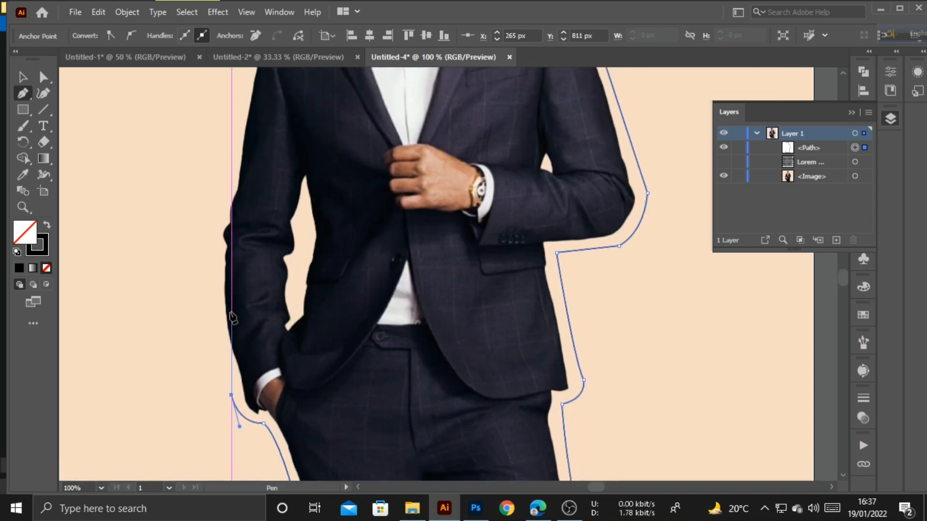
pyautogui.click(209, 248)
pyautogui.moveTo(209, 248); pyautogui.dragTo(220, 205)
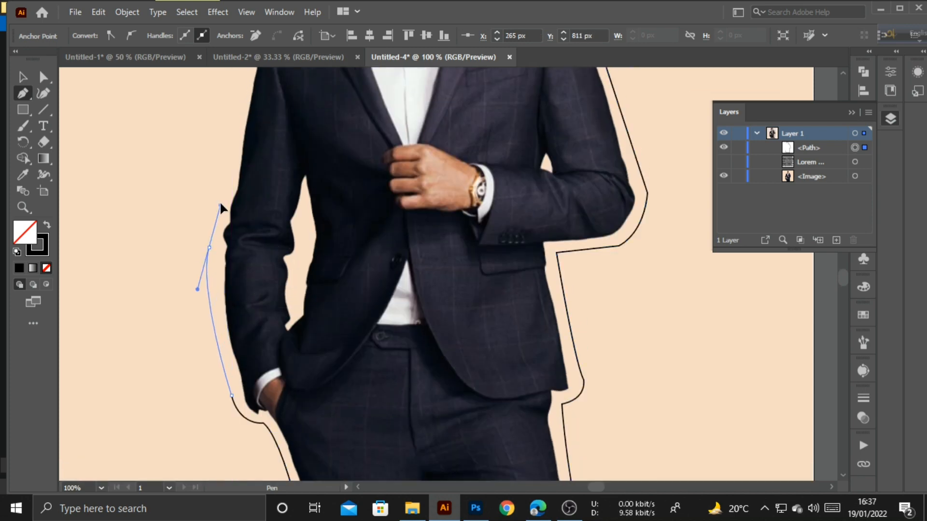
pyautogui.hotkey('ctrl', 'z')
pyautogui.moveTo(212, 249); pyautogui.dragTo(219, 188)
pyautogui.click(213, 249)
pyautogui.scroll(5, 222, 266)
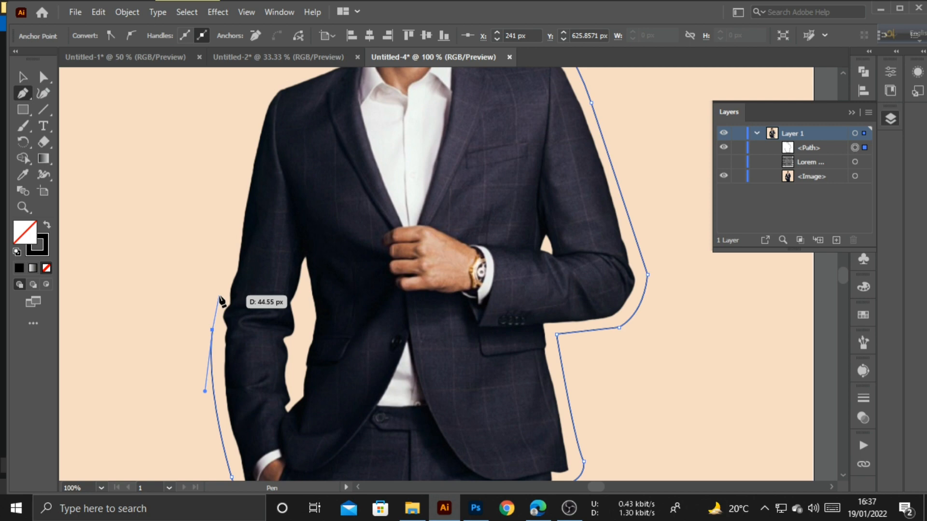
pyautogui.moveTo(219, 296); pyautogui.dragTo(227, 285)
pyautogui.click(219, 296)
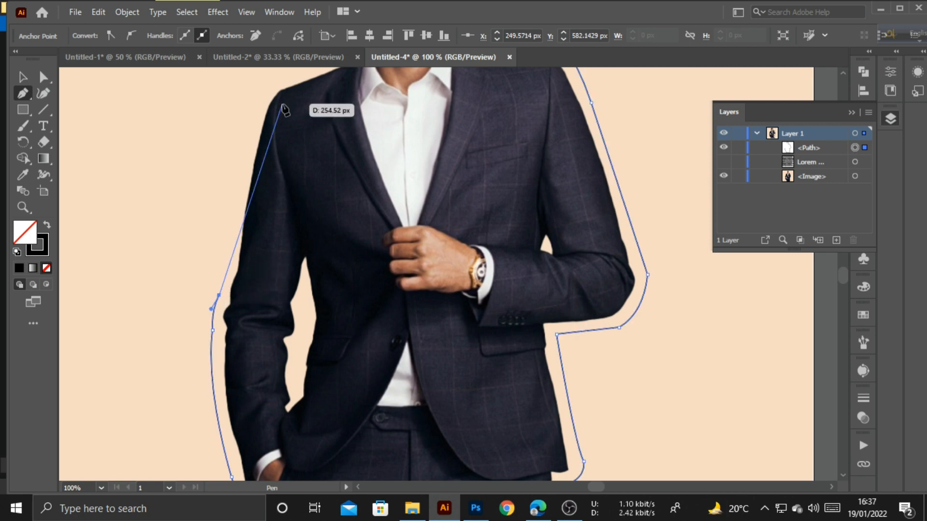
# - Finish the outline over the left shoulder and neck beside the head, then zoom out
pyautogui.moveTo(257, 102); pyautogui.dragTo(256, 89)
pyautogui.scroll(3, 255, 92)
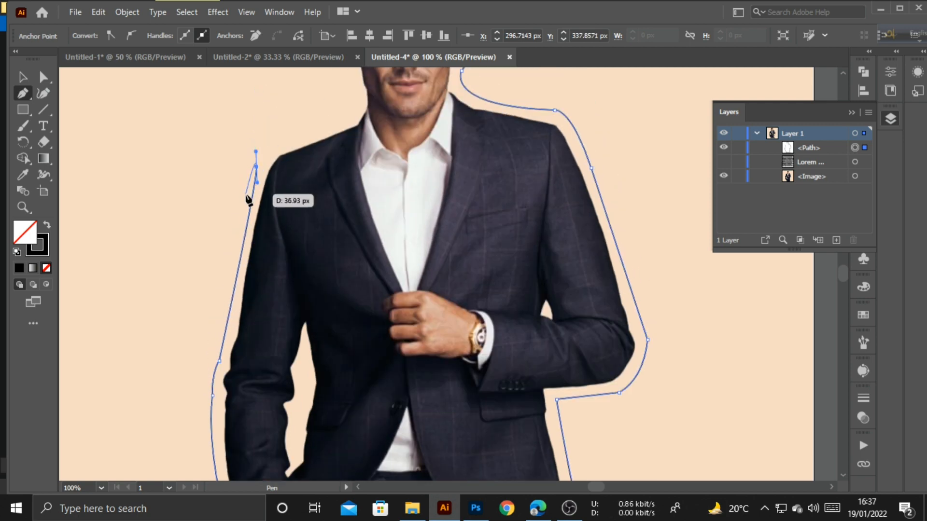
pyautogui.hotkey('ctrl', 'z')
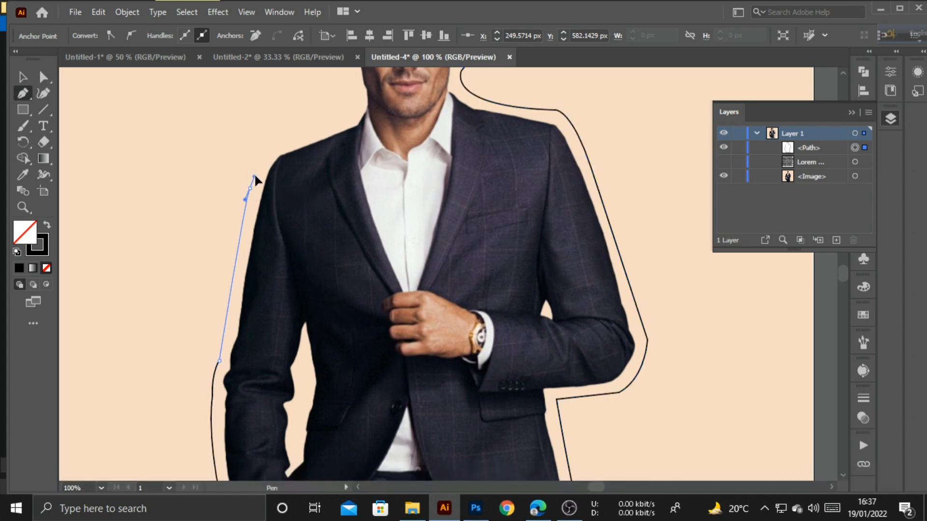
pyautogui.click(250, 188)
pyautogui.scroll(3, 310, 197)
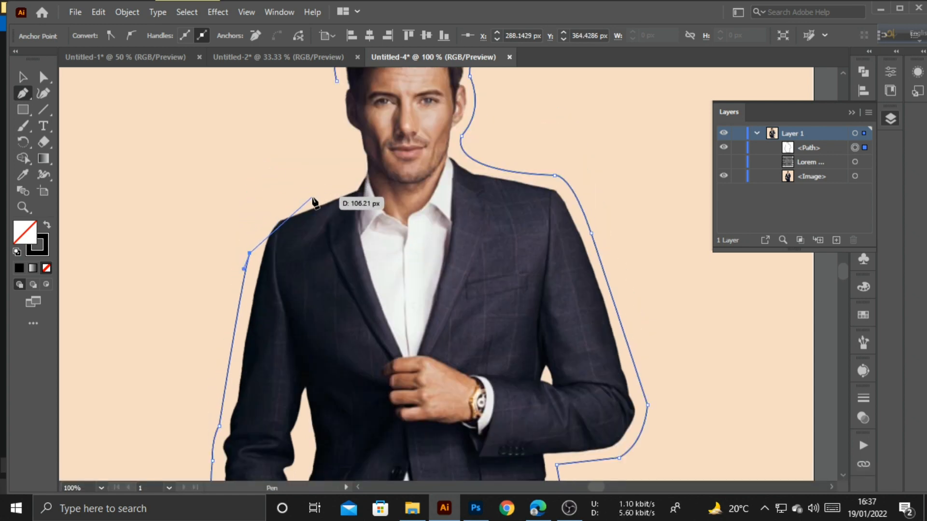
pyautogui.moveTo(304, 199)
pyautogui.mouseDown()
pyautogui.moveTo(339, 204)
pyautogui.moveTo(370, 162)
pyautogui.moveTo(330, 120)
pyautogui.moveTo(342, 138)
pyautogui.moveTo(350, 115)
pyautogui.mouseUp()
pyautogui.click(304, 198)
pyautogui.click(352, 176)
pyautogui.scroll(4, 338, 140)
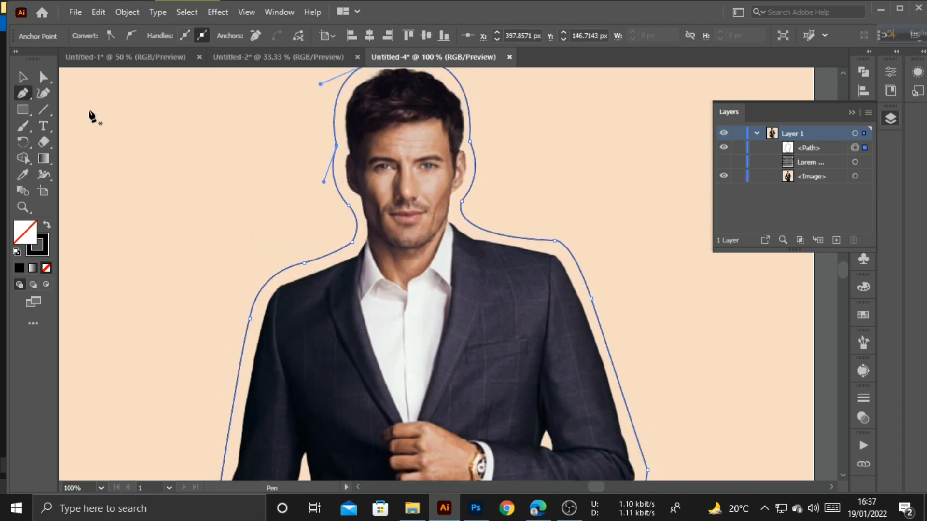
pyautogui.press('v')
pyautogui.press('ctrl+KP_Subtract')
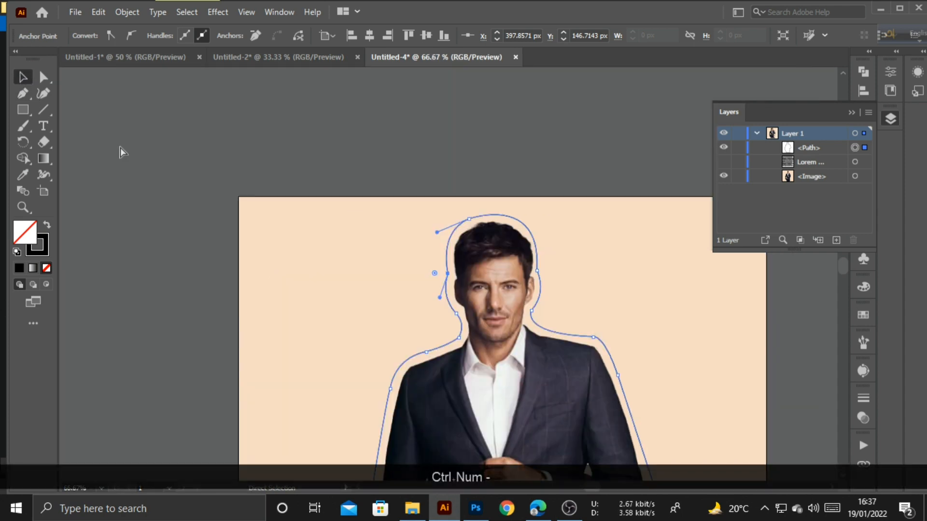
# - Zoom out to 50%, unhide the Lorem ipsum text and select it along with the outline
pyautogui.press('space')
pyautogui.moveTo(702, 300); pyautogui.dragTo(628, 197)
pyautogui.moveTo(647, 274); pyautogui.dragTo(646, 220)
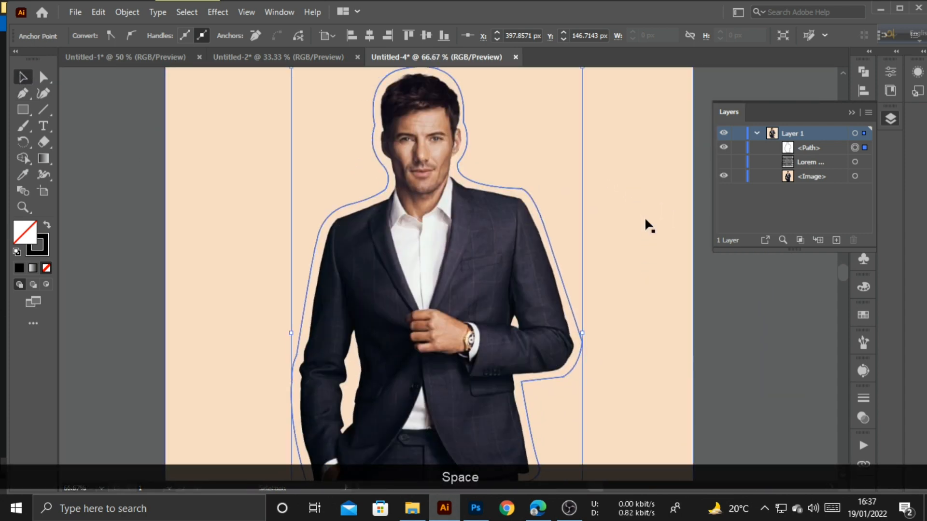
pyautogui.press('ctrl+KP_Subtract')
pyautogui.press('space')
pyautogui.scroll(-15, 572, 230)
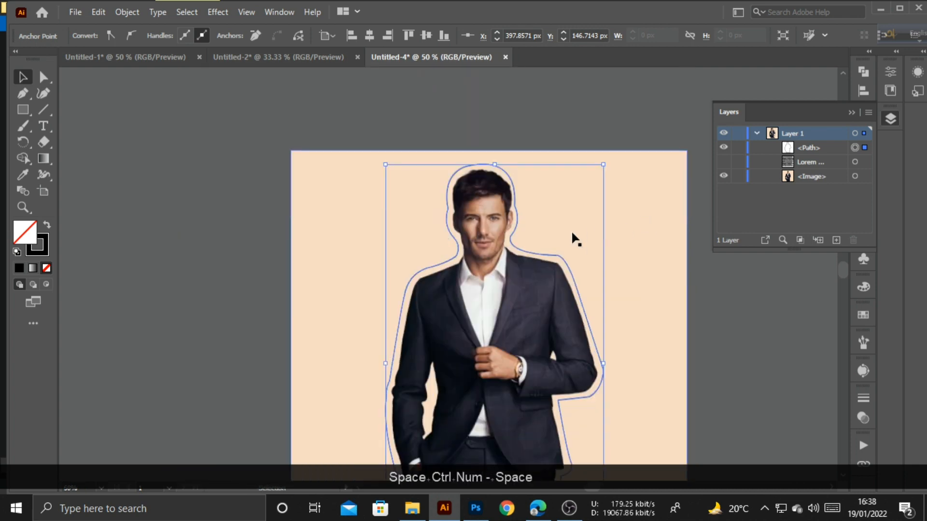
pyautogui.scroll(4, 573, 244)
pyautogui.scroll(3, 574, 247)
pyautogui.scroll(-1, 623, 232)
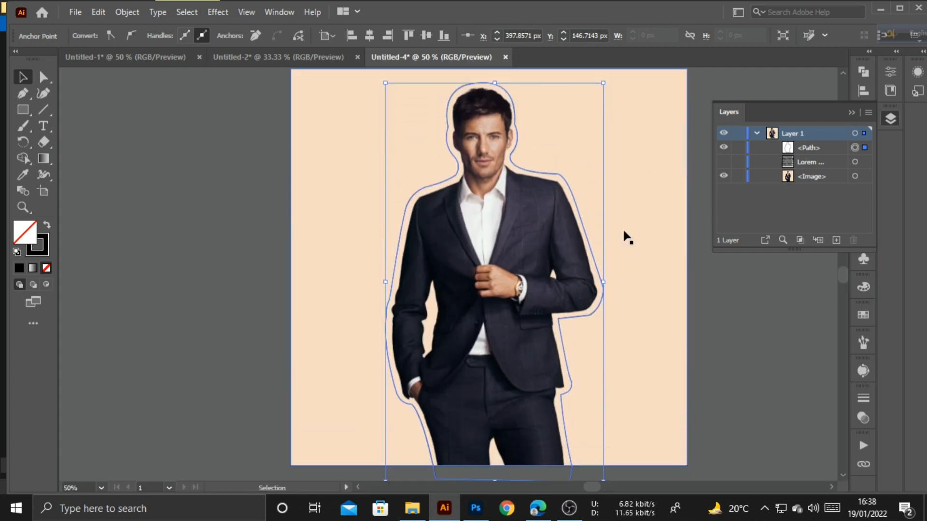
pyautogui.click(724, 162)
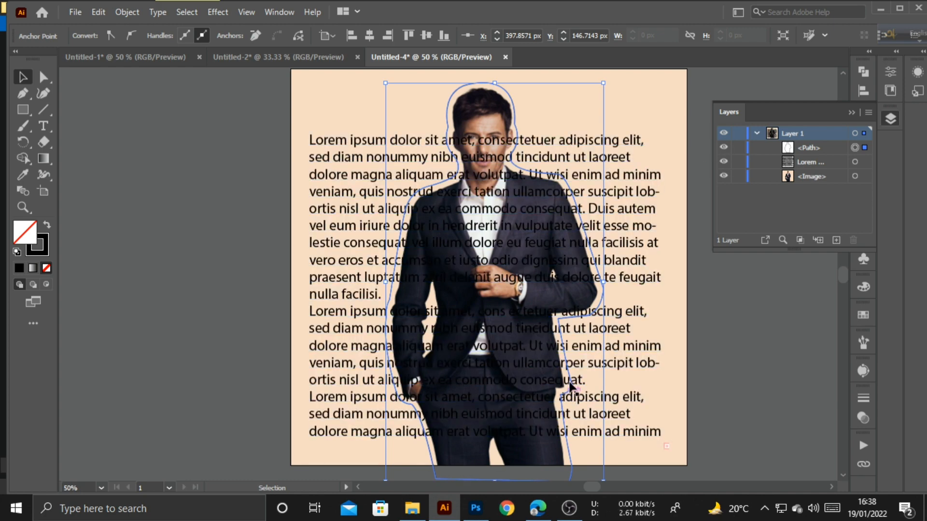
pyautogui.keyDown('shift'); pyautogui.click(631, 349); pyautogui.keyUp('shift')
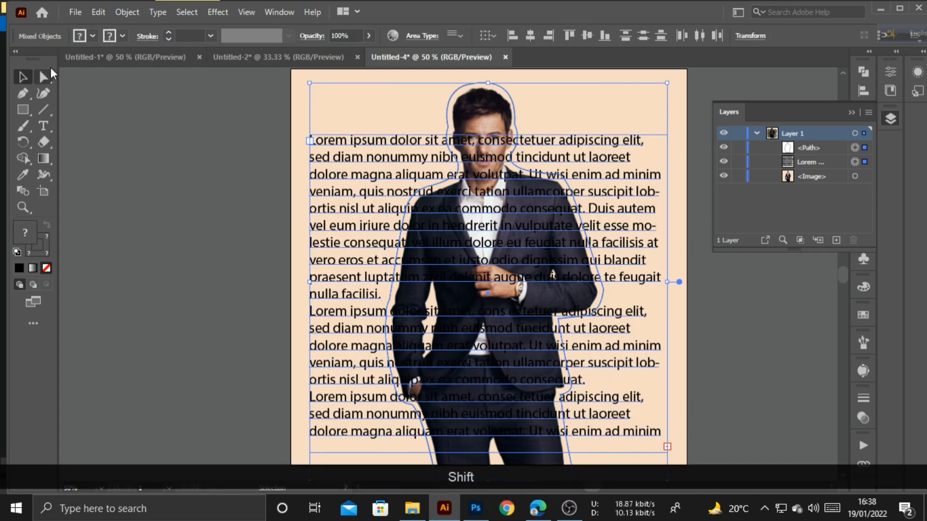
# - Apply Object > Text Wrap > Make so the text wraps around the outline
pyautogui.click(102, 12)
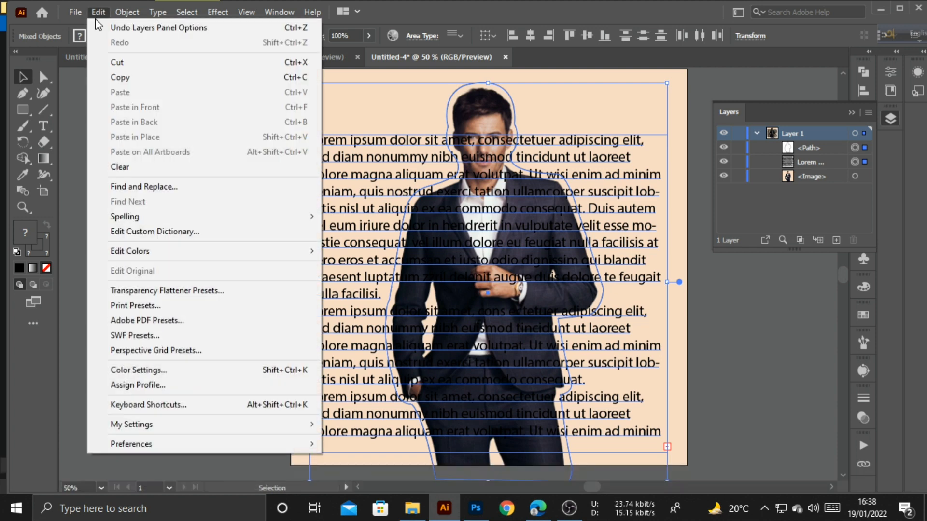
pyautogui.moveTo(118, 9)
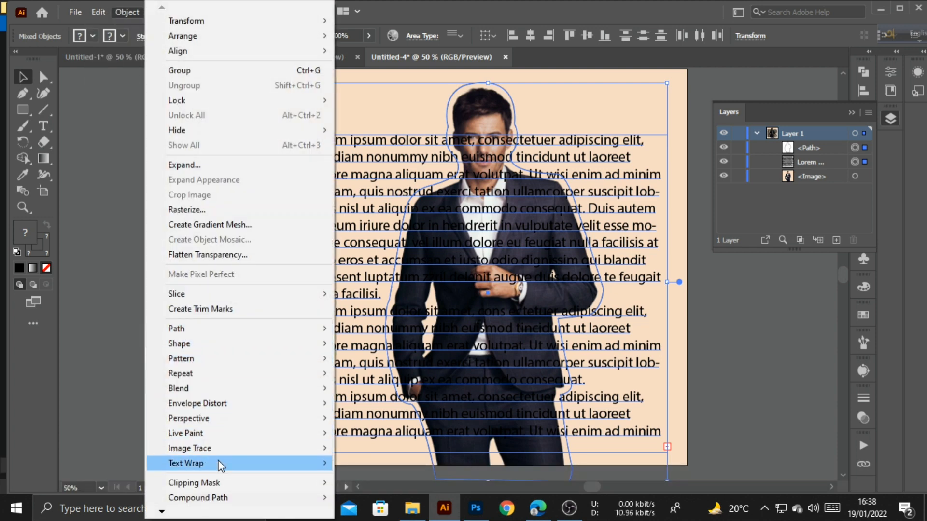
pyautogui.moveTo(303, 465)
pyautogui.click(349, 466)
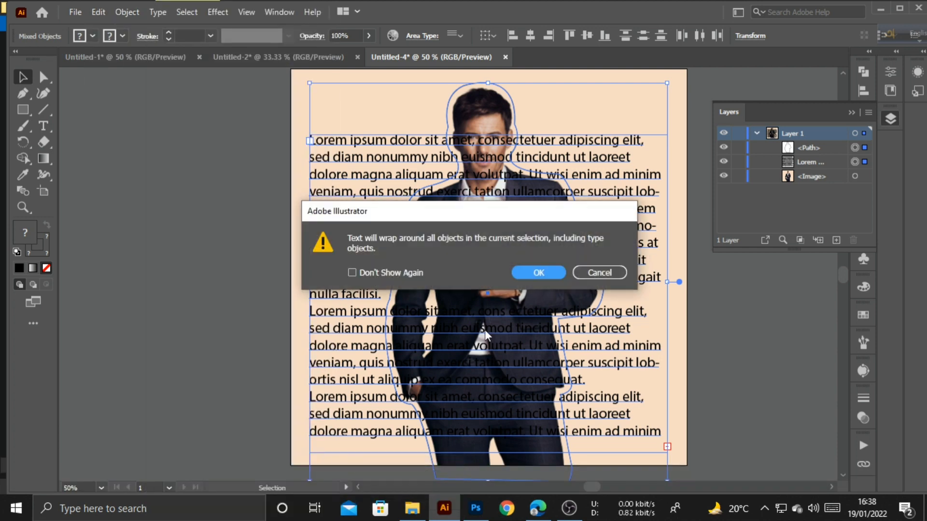
pyautogui.click(546, 273)
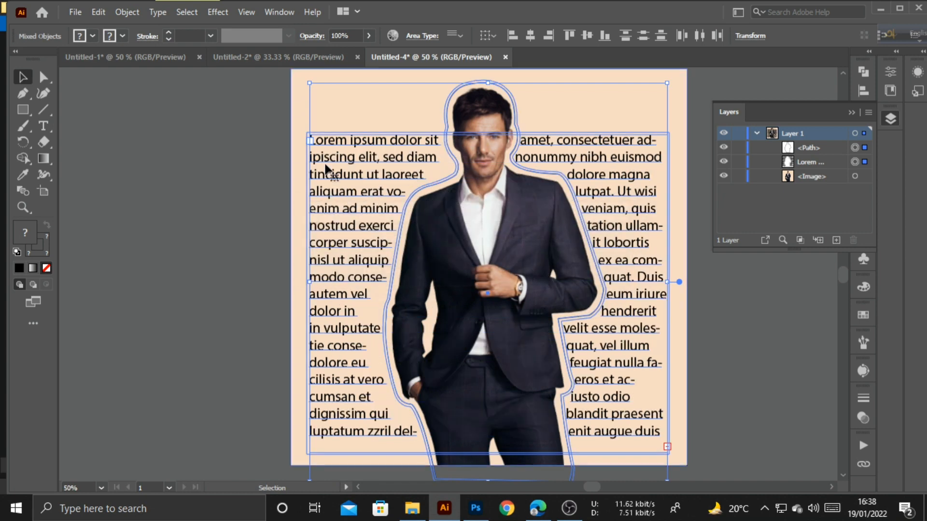
# - Set the text wrap offset to 0 pt in Text Wrap Options
pyautogui.click(126, 12)
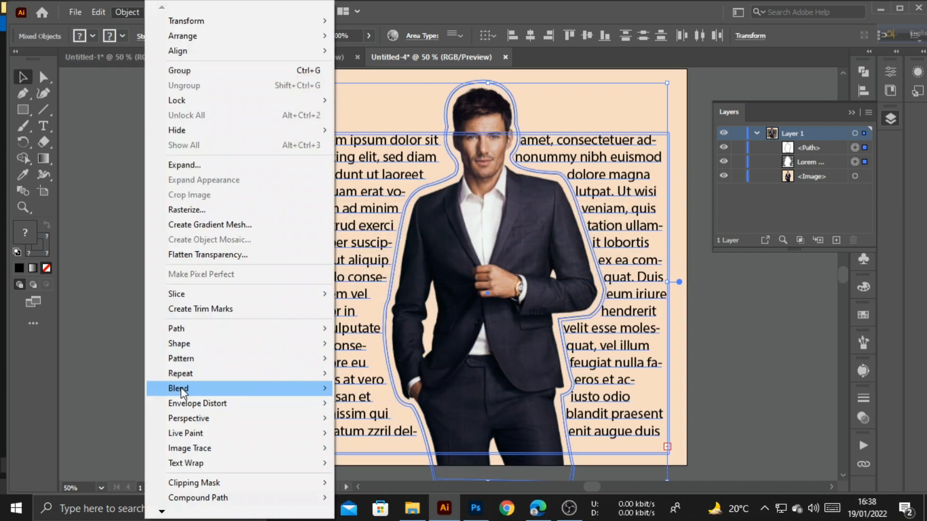
pyautogui.moveTo(183, 462)
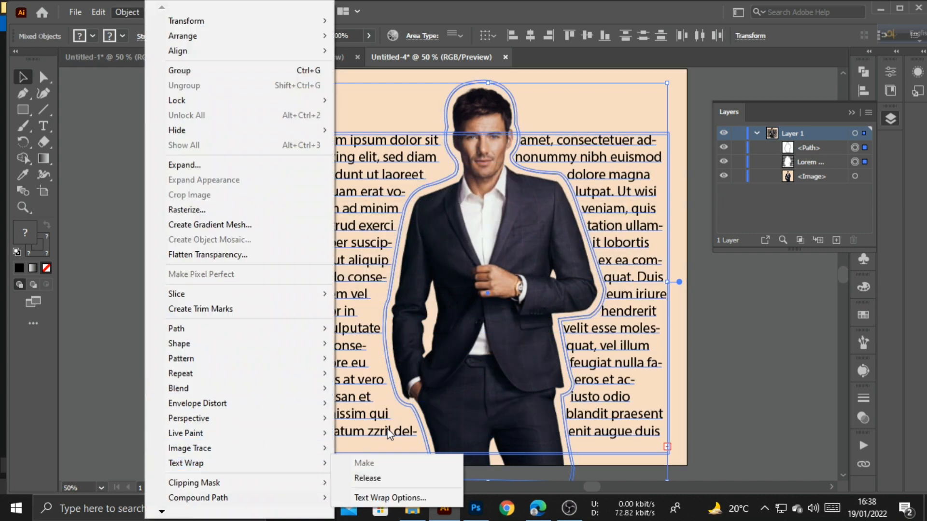
pyautogui.click(386, 498)
pyautogui.press('Down')
pyautogui.press('Down')
pyautogui.press('Down')
pyautogui.press('Down')
pyautogui.press('Down')
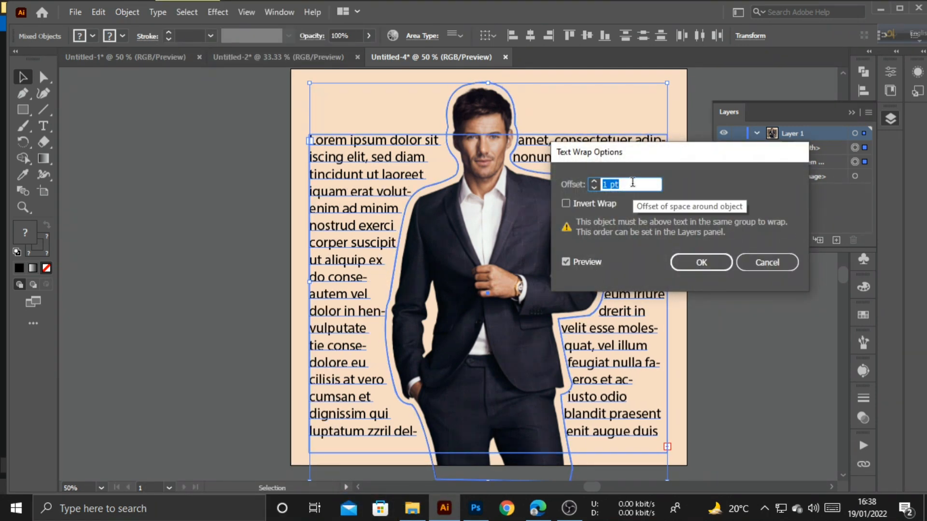
pyautogui.press('Down')
pyautogui.click(700, 263)
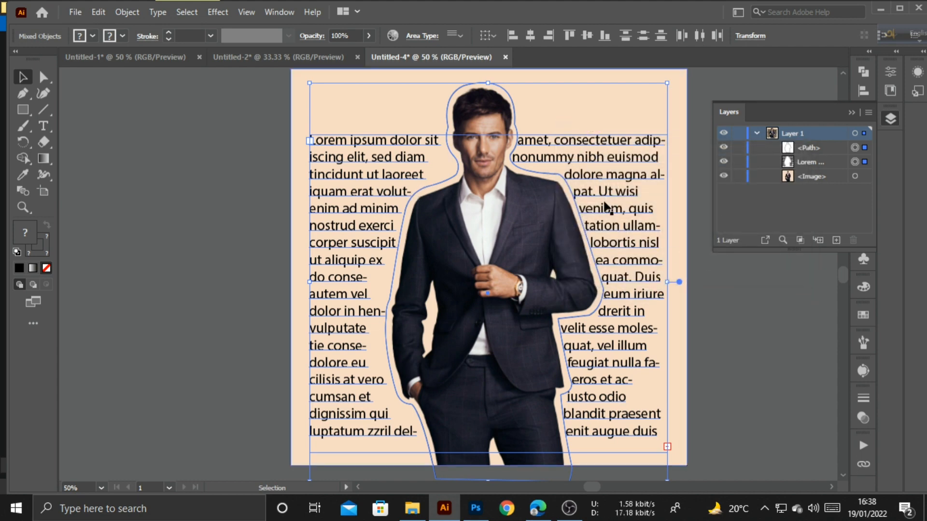
# - Justify the wrapped text with its last line aligned left
pyautogui.click(850, 115)
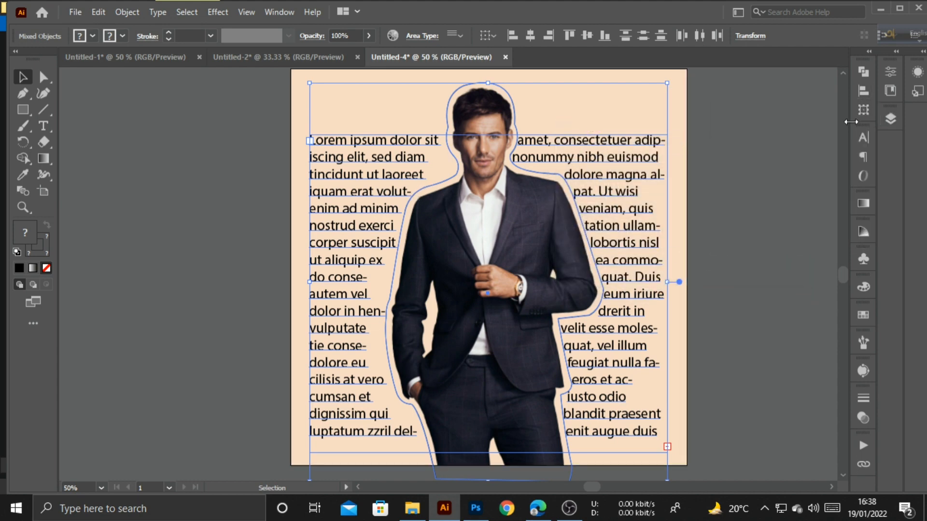
pyautogui.click(864, 138)
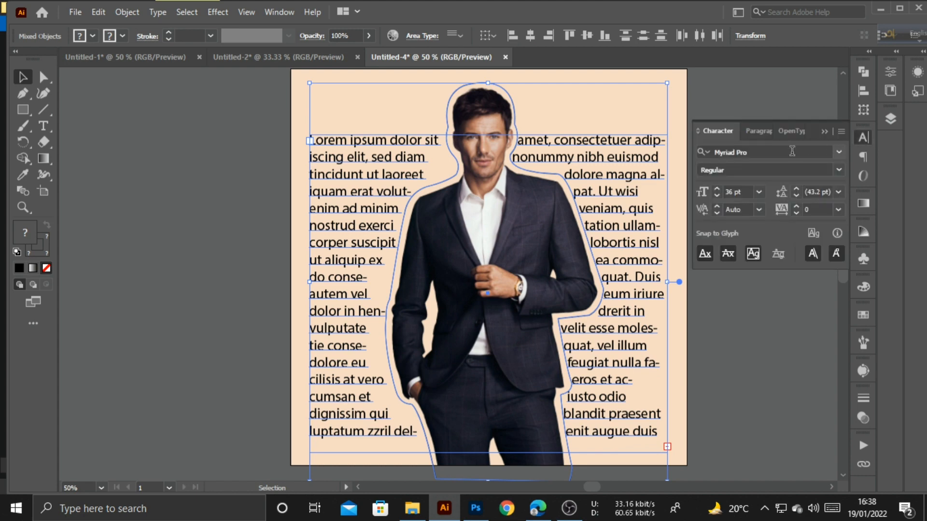
pyautogui.click(772, 132)
pyautogui.click(752, 131)
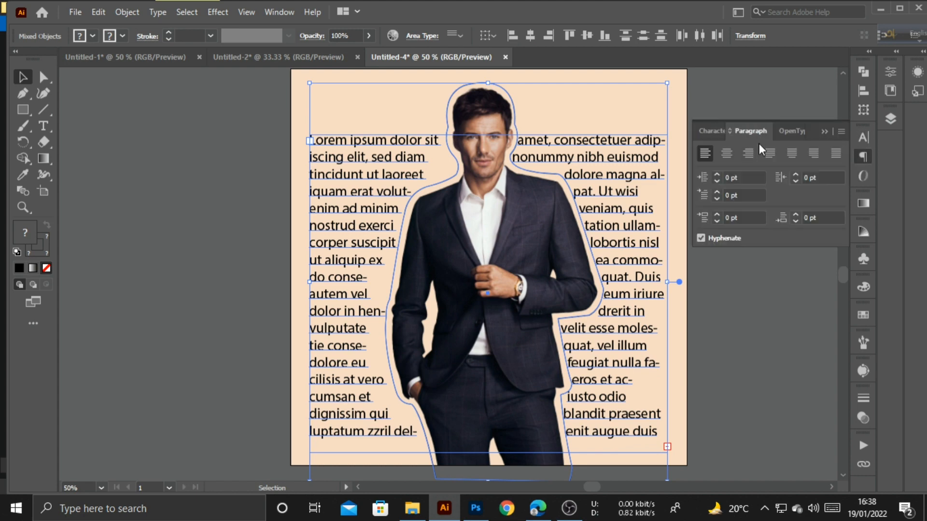
pyautogui.click(769, 153)
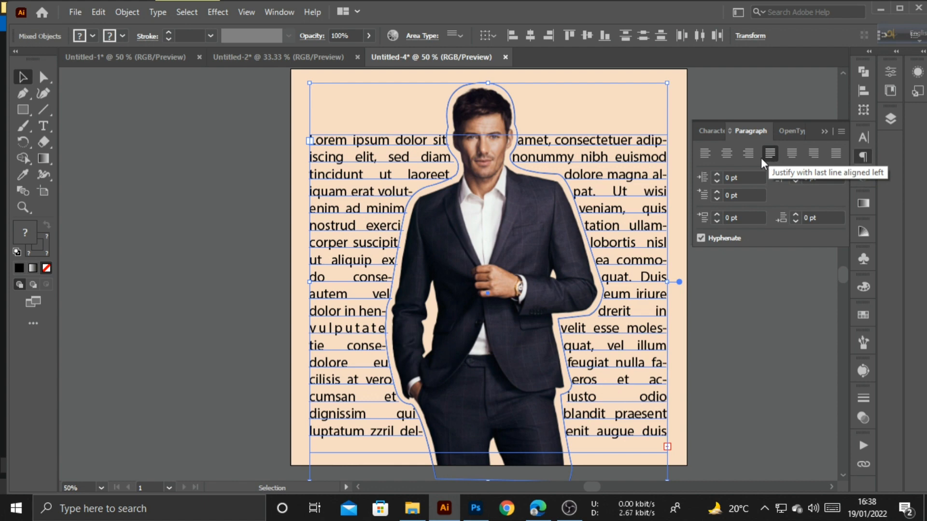
# - Increase the text's font size from 36 pt to 39 pt
pyautogui.click(717, 135)
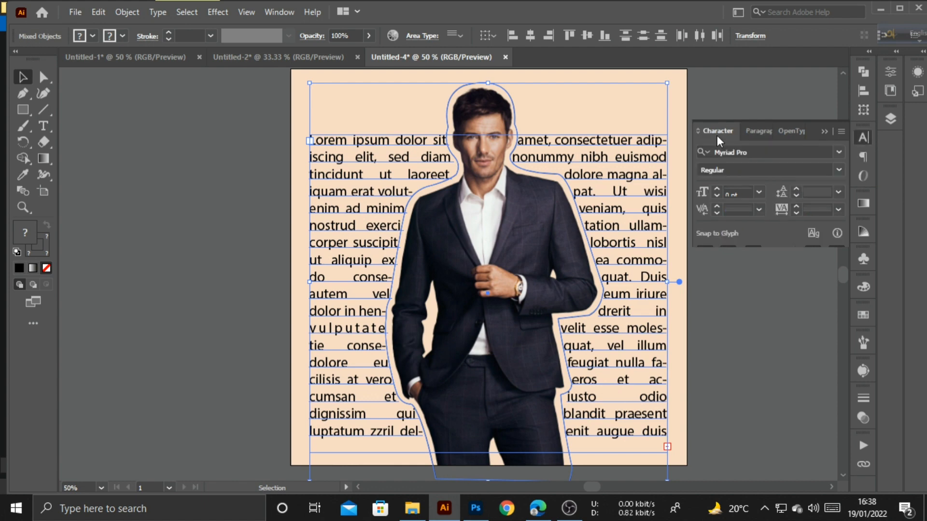
pyautogui.click(743, 188)
pyautogui.press('Up')
pyautogui.press('Up')
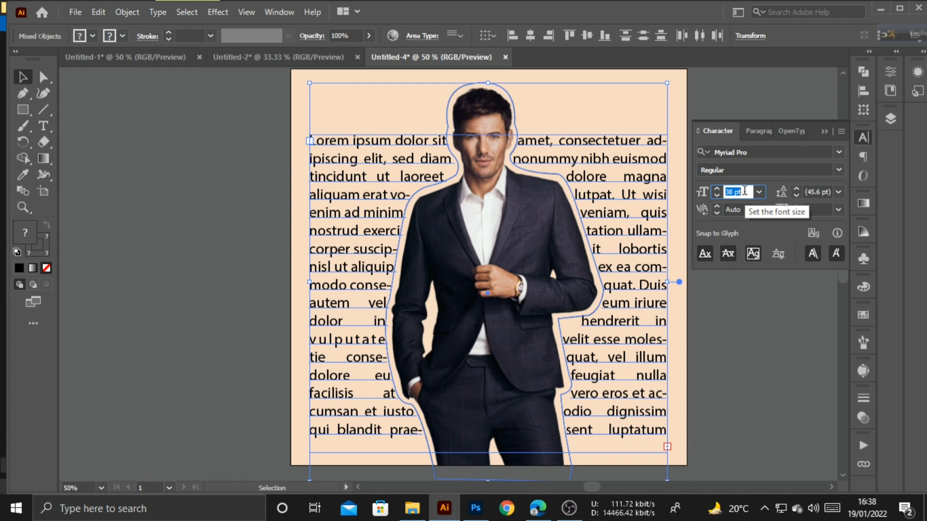
pyautogui.press('Up')
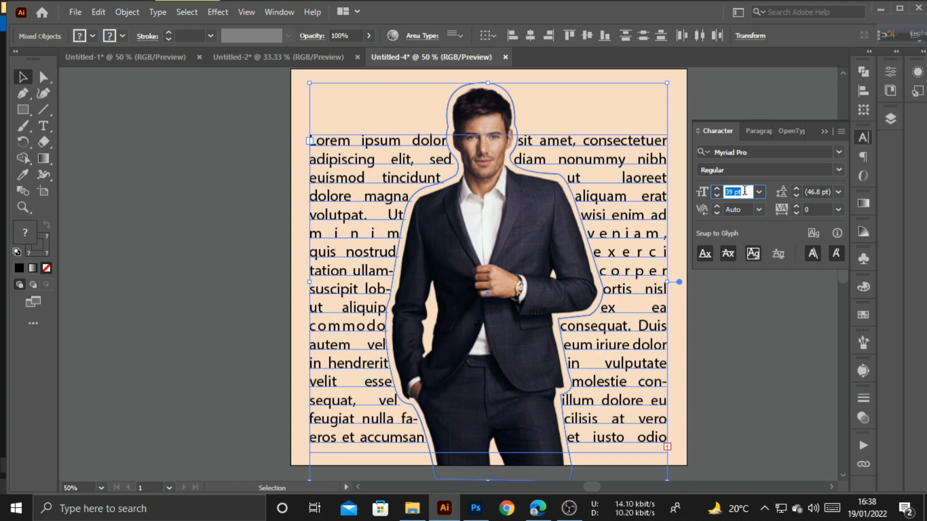
pyautogui.click(825, 131)
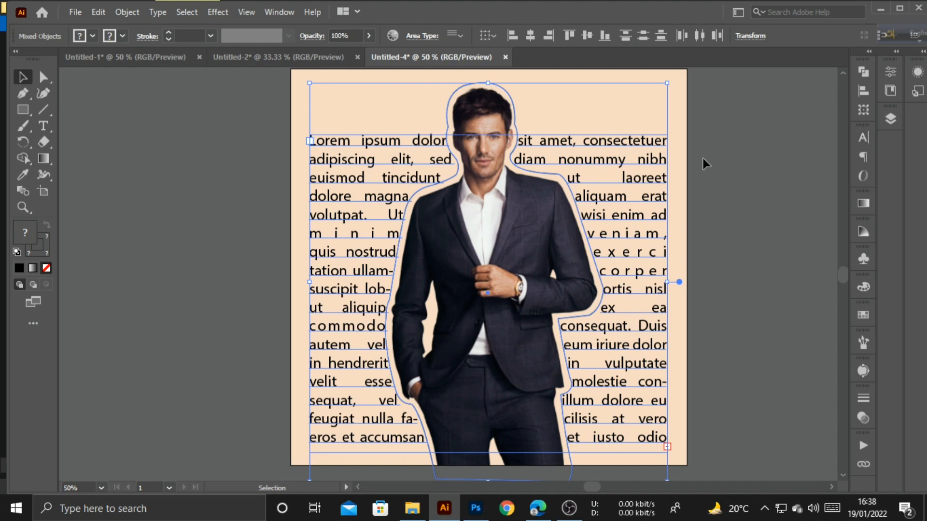
pyautogui.click(734, 151)
# - Give the outline path around the man a 0 pt stroke to hide it
pyautogui.click(514, 111)
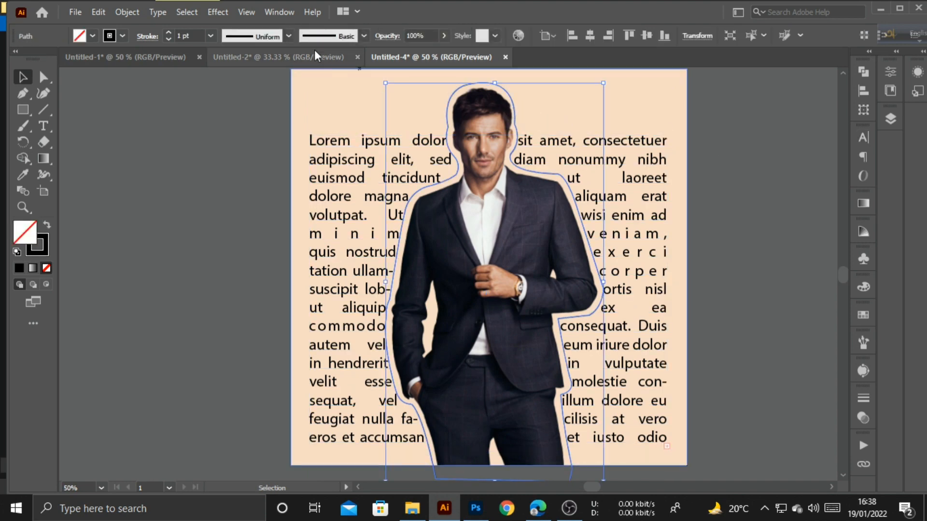
pyautogui.click(192, 35)
pyautogui.write('0')
pyautogui.press('Return')
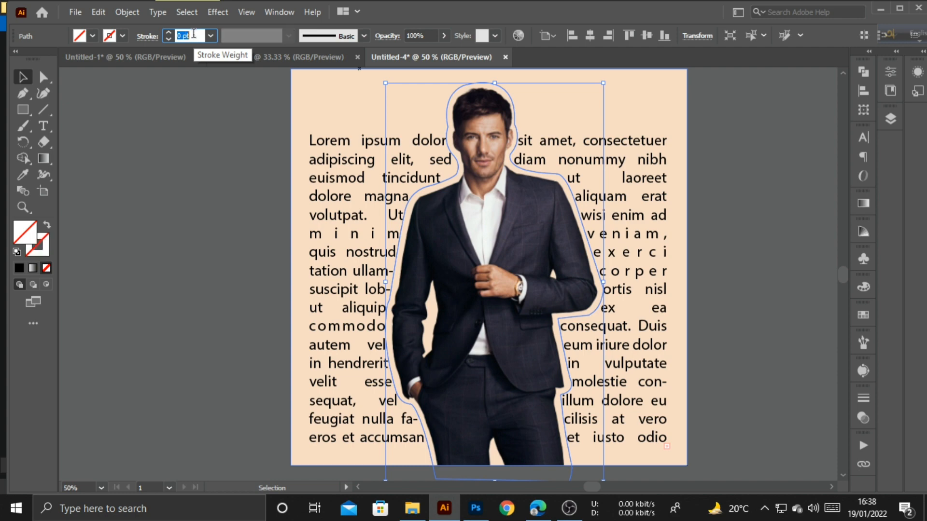
pyautogui.click(210, 125)
# - Stretch the text area's top and bottom edges to span the full artboard height
pyautogui.click(359, 166)
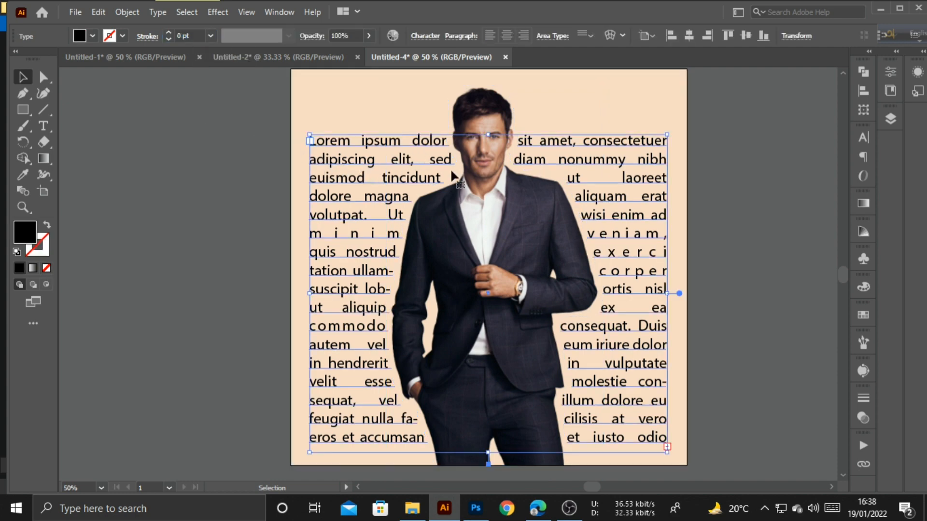
pyautogui.scroll(1, 471, 162)
pyautogui.moveTo(491, 153); pyautogui.dragTo(491, 107)
pyautogui.scroll(-4, 492, 183)
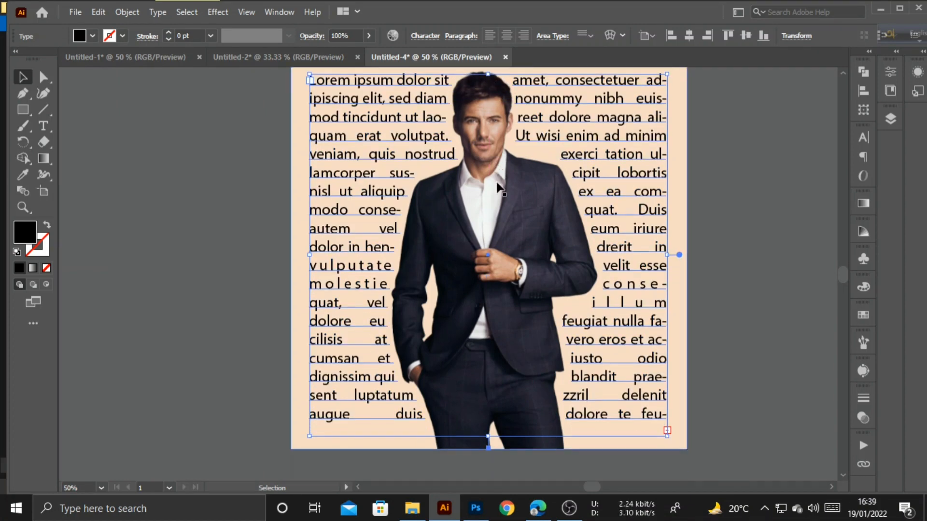
pyautogui.moveTo(487, 405); pyautogui.dragTo(488, 419)
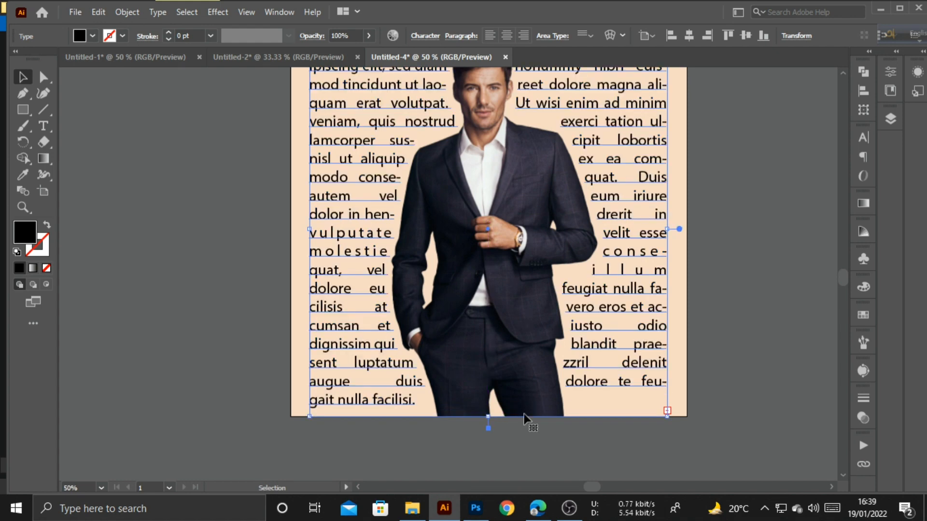
# - Set the wrapped text's font size to 36 pt in the Character panel
pyautogui.click(863, 138)
pyautogui.click(736, 192)
pyautogui.press('Down')
pyautogui.press('Down')
pyautogui.press('Down')
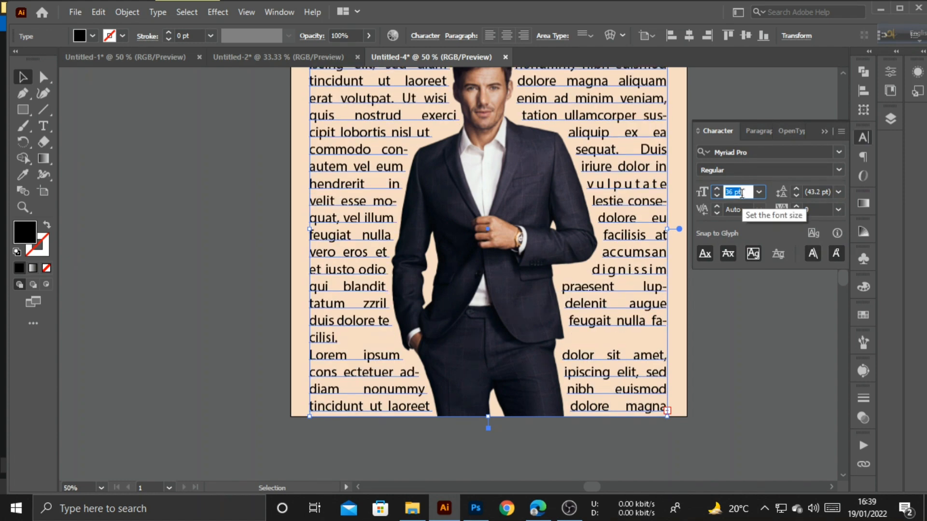
pyautogui.press('Down')
pyautogui.press('Up')
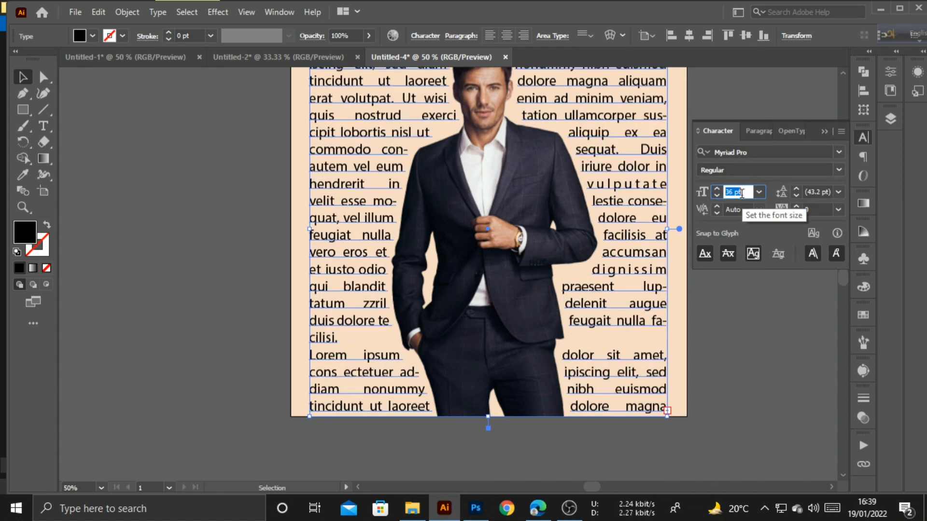
# - Deselect the text, dismiss the anchor-point alert, and close the Character panel
pyautogui.click(717, 87)
pyautogui.press('-')
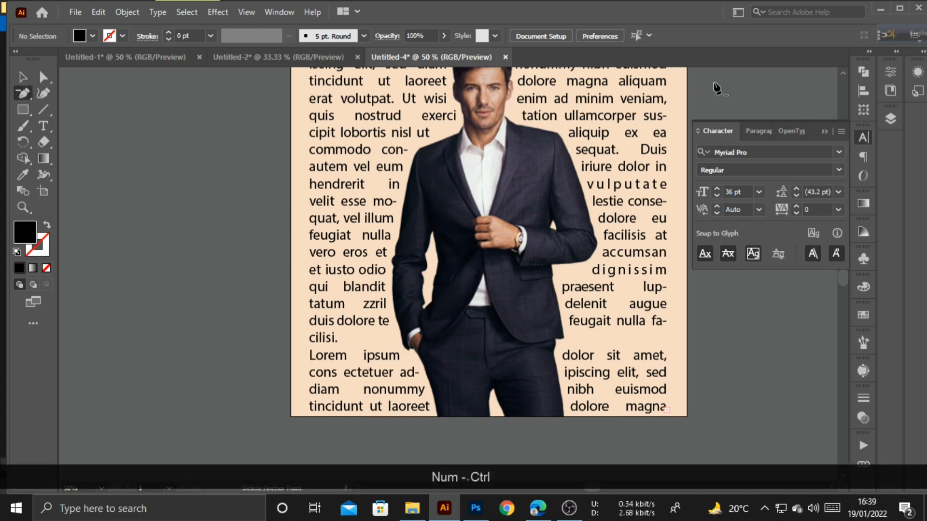
pyautogui.scroll(2, 659, 220)
pyautogui.click(756, 293)
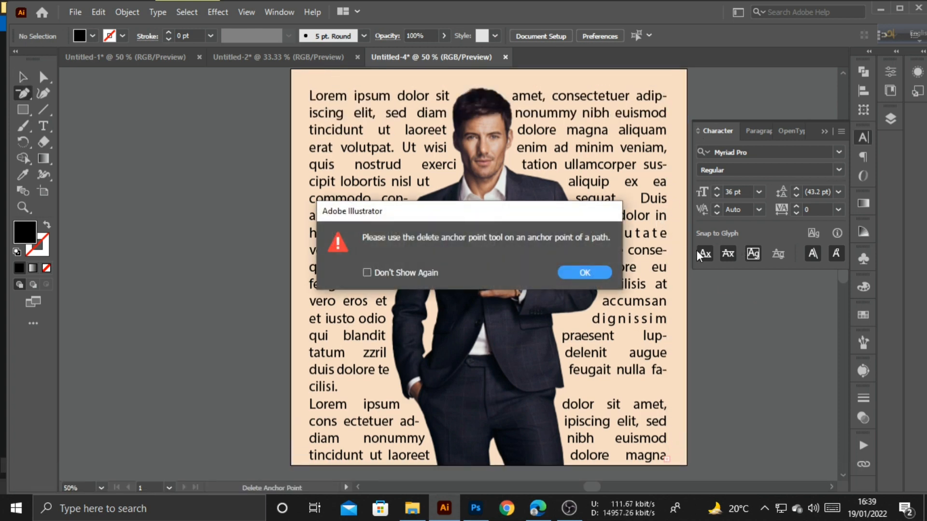
pyautogui.click(584, 272)
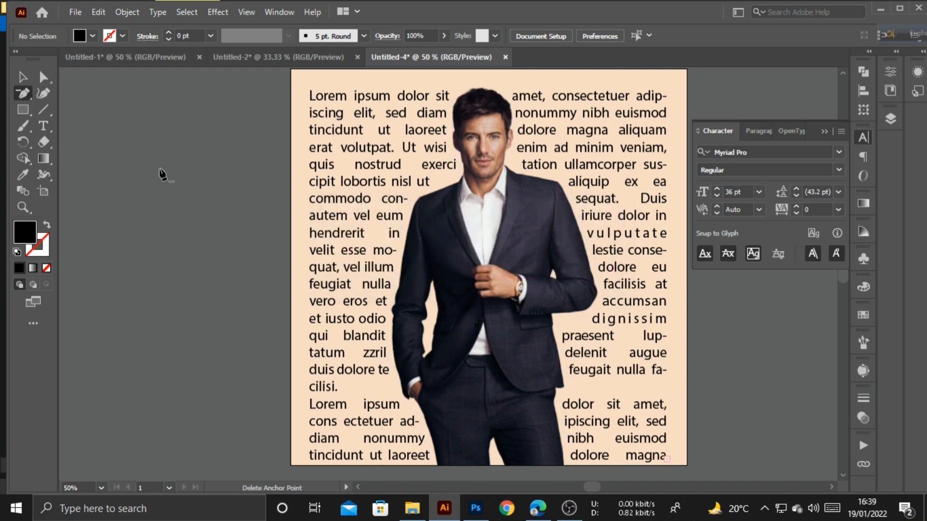
pyautogui.click(22, 78)
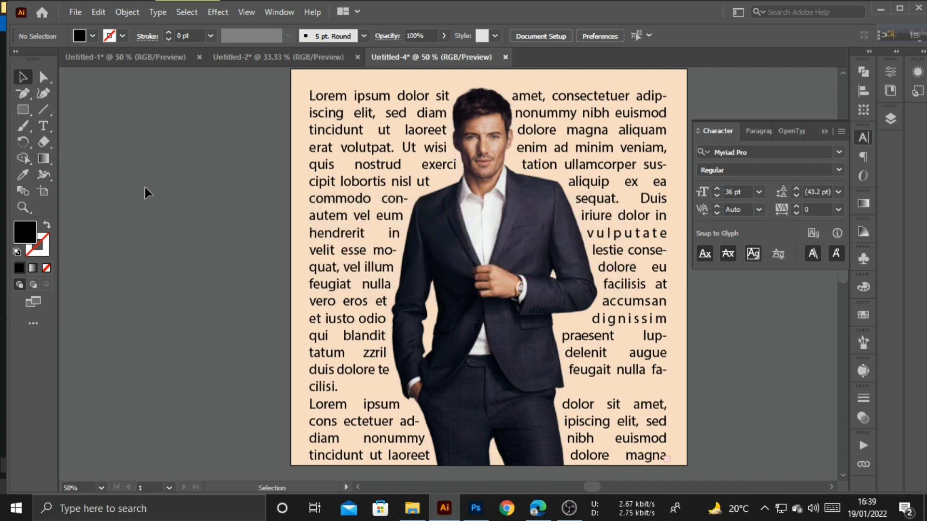
pyautogui.press('ctrl+KP_Subtract')
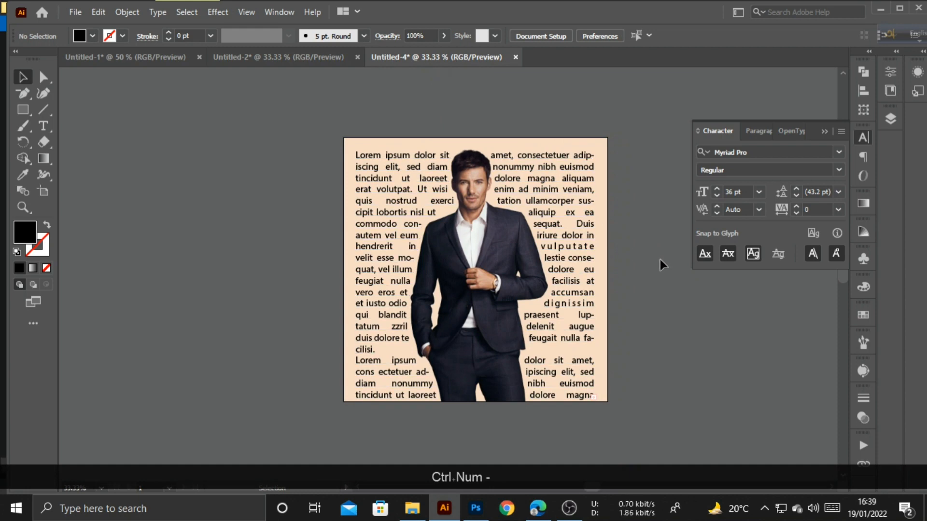
pyautogui.click(825, 132)
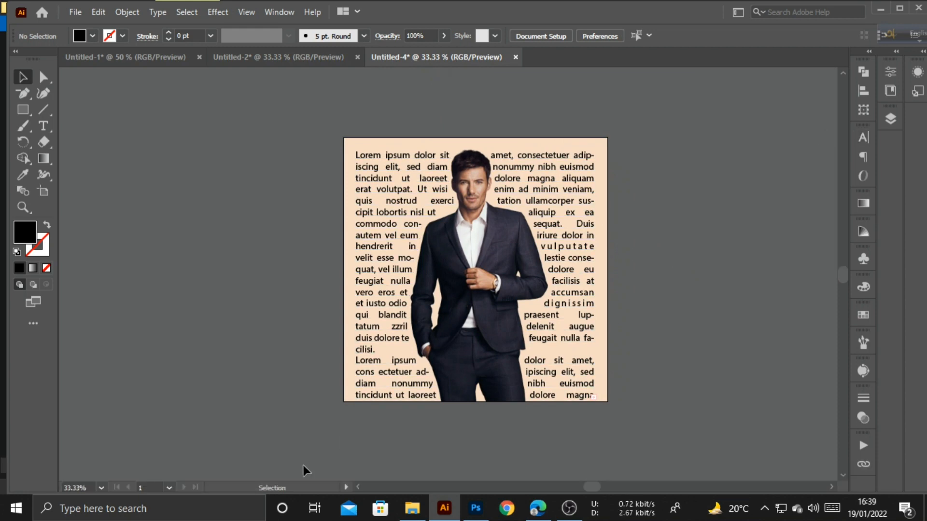
# - Reset the view zoom to 50% and recentre the artboard
pyautogui.click(80, 485)
pyautogui.scroll(12, 80, 485)
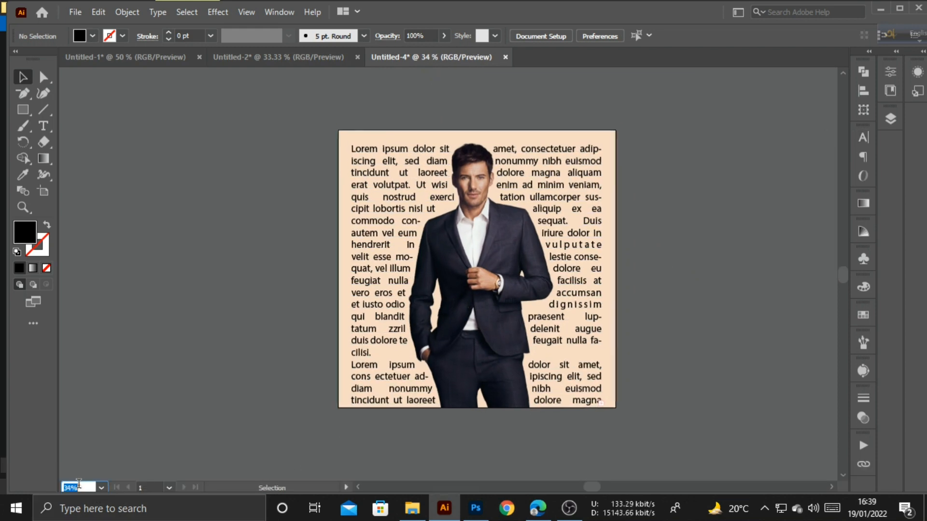
pyautogui.scroll(3, 78, 485)
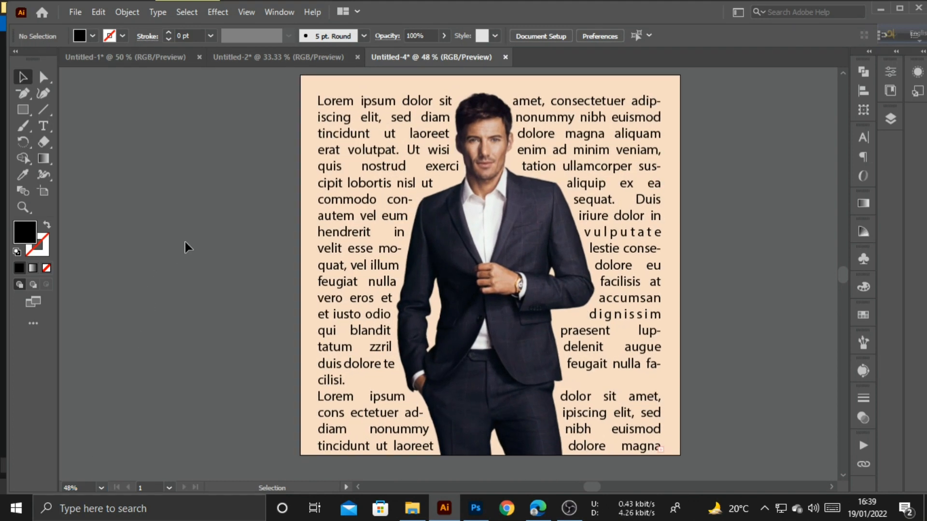
pyautogui.press('space')
pyautogui.moveTo(184, 242); pyautogui.dragTo(180, 251)
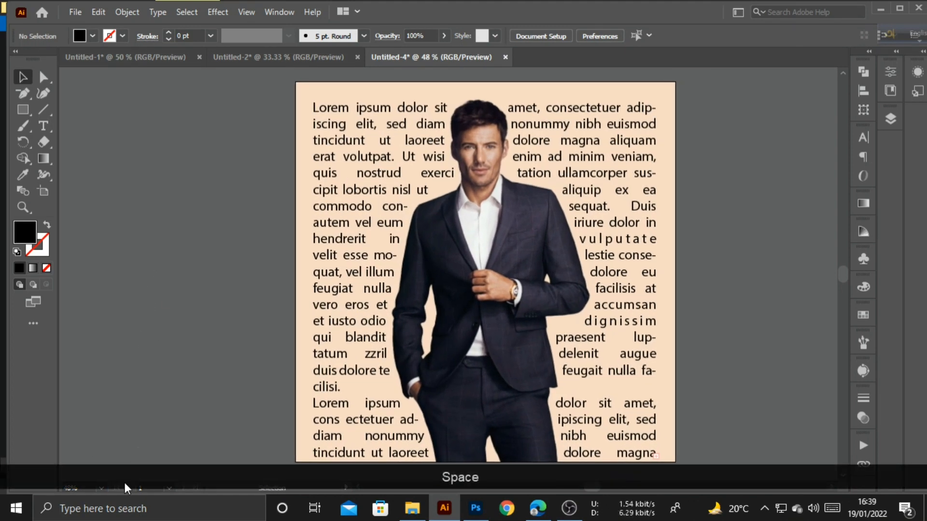
pyautogui.click(80, 485)
pyautogui.scroll(2, 79, 485)
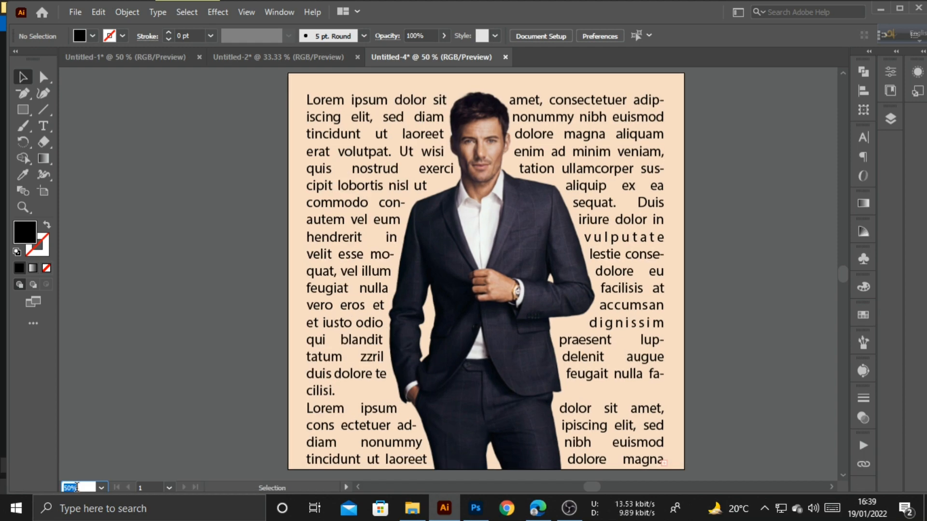